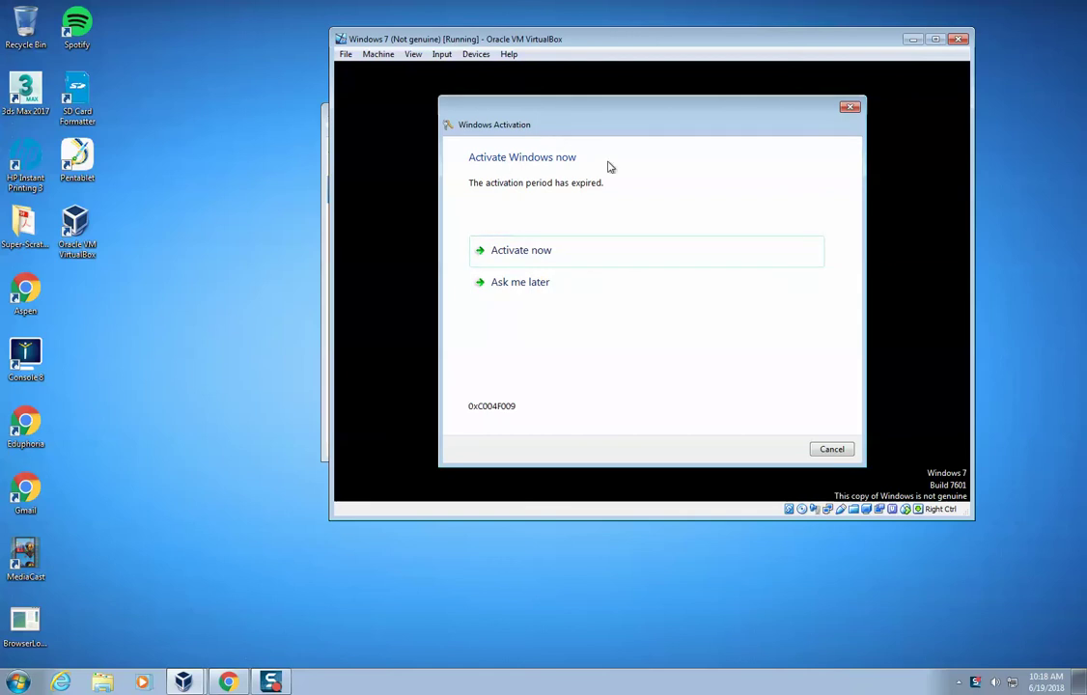
Step: Postpone the Windows activation prompt and open the Registry Editor (regedit) in the virtual machine, allowing it to make changes
{"action": "left_click", "coordinate": [564, 296]}
{"action": "left_click", "coordinate": [831, 449]}
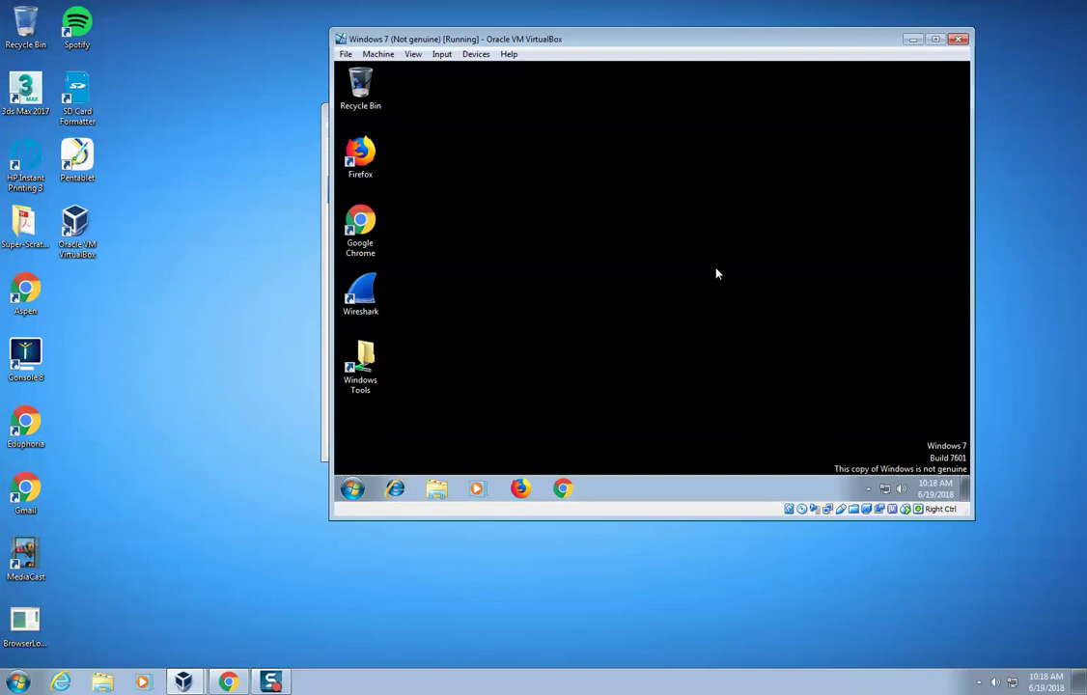
{"action": "left_click", "coordinate": [353, 485]}
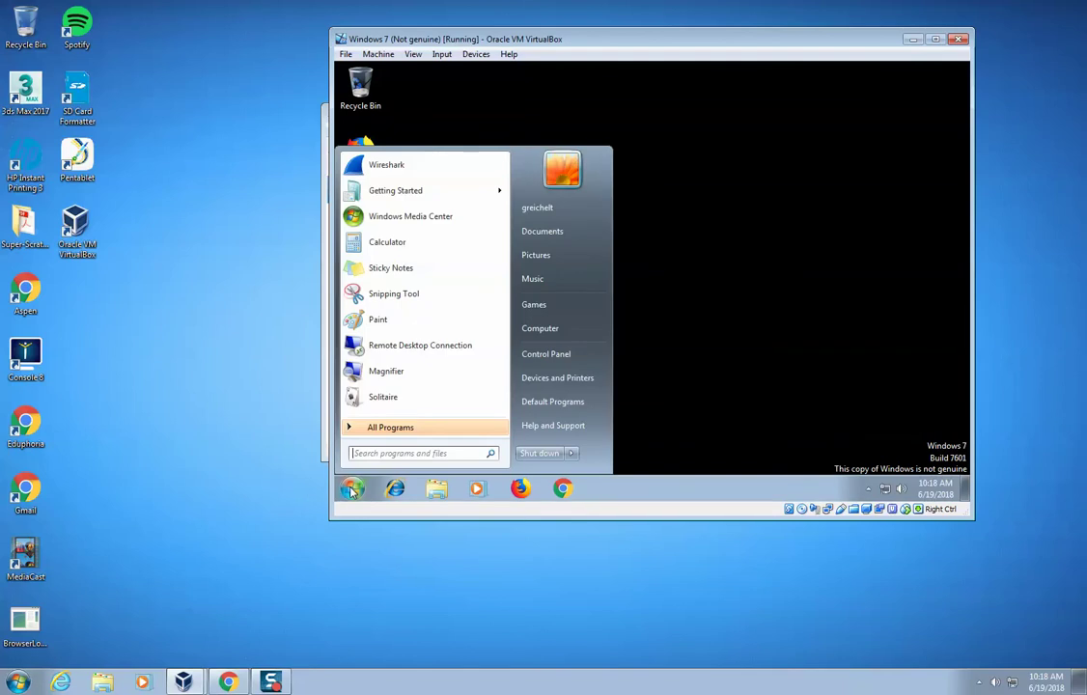
{"action": "type", "text": "reged"}
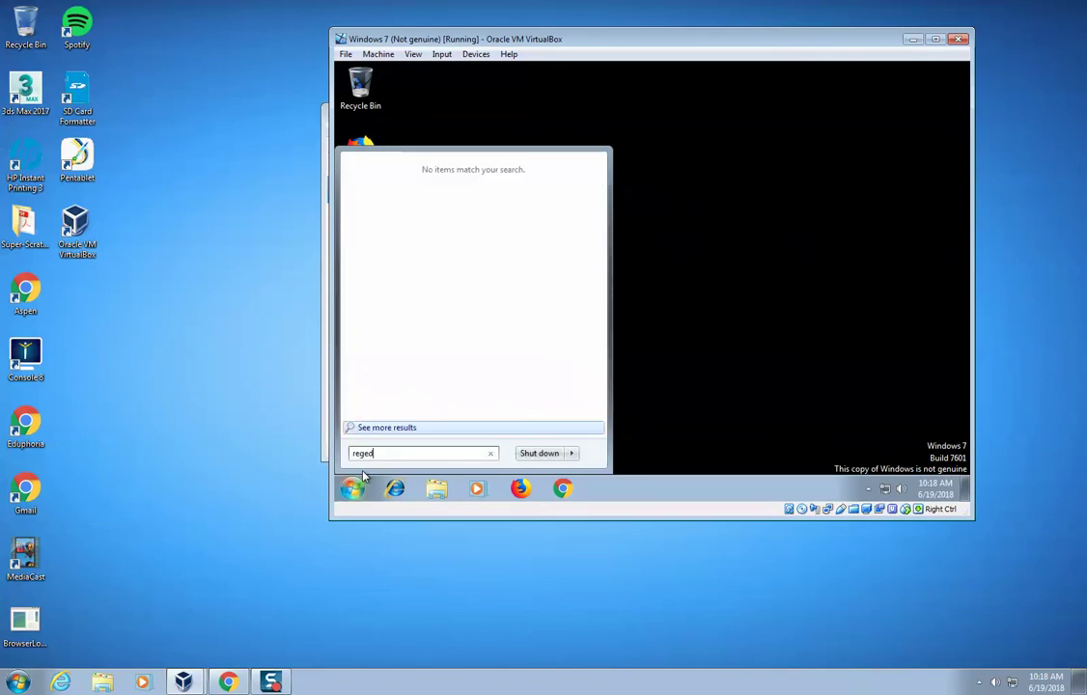
{"action": "type", "text": "it"}
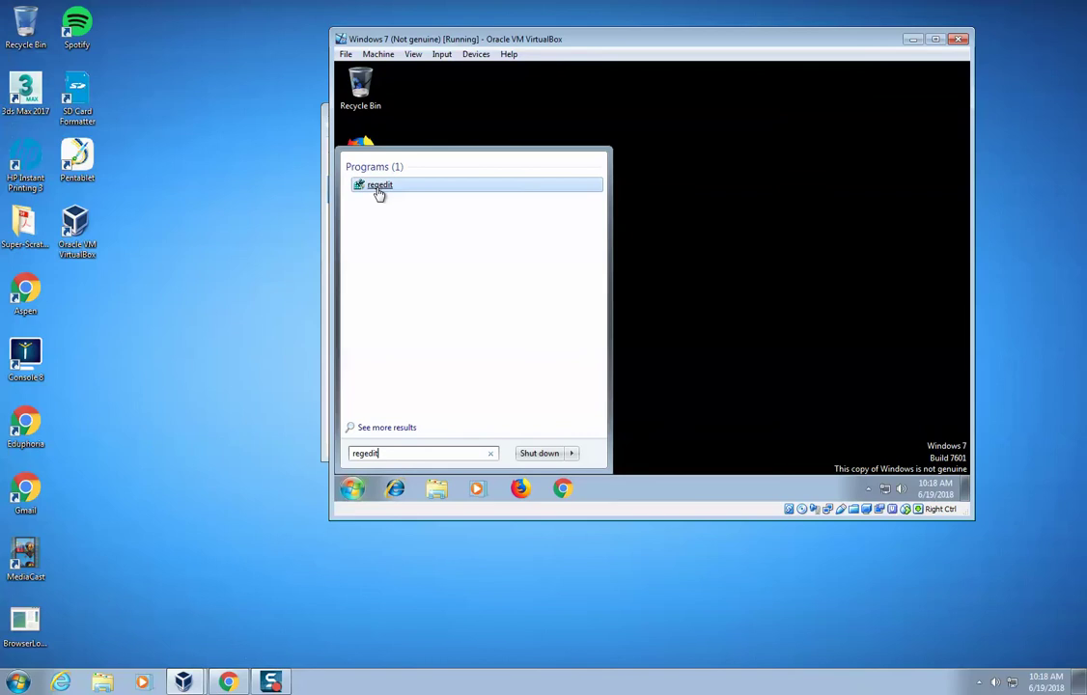
{"action": "left_click", "coordinate": [378, 188]}
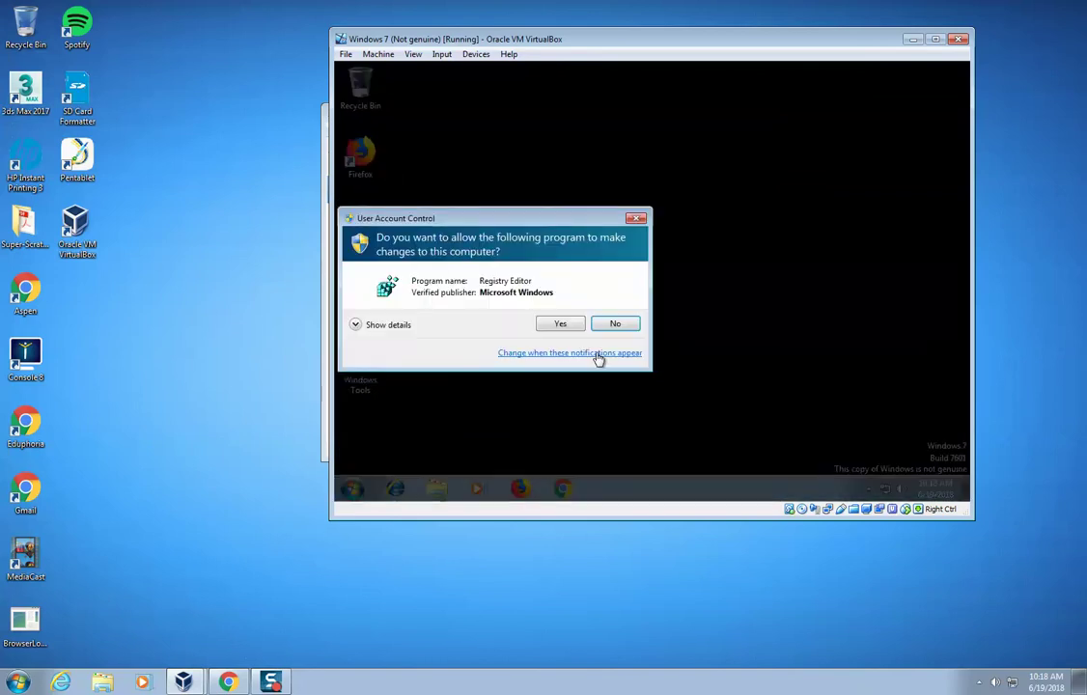
{"action": "left_click", "coordinate": [573, 329]}
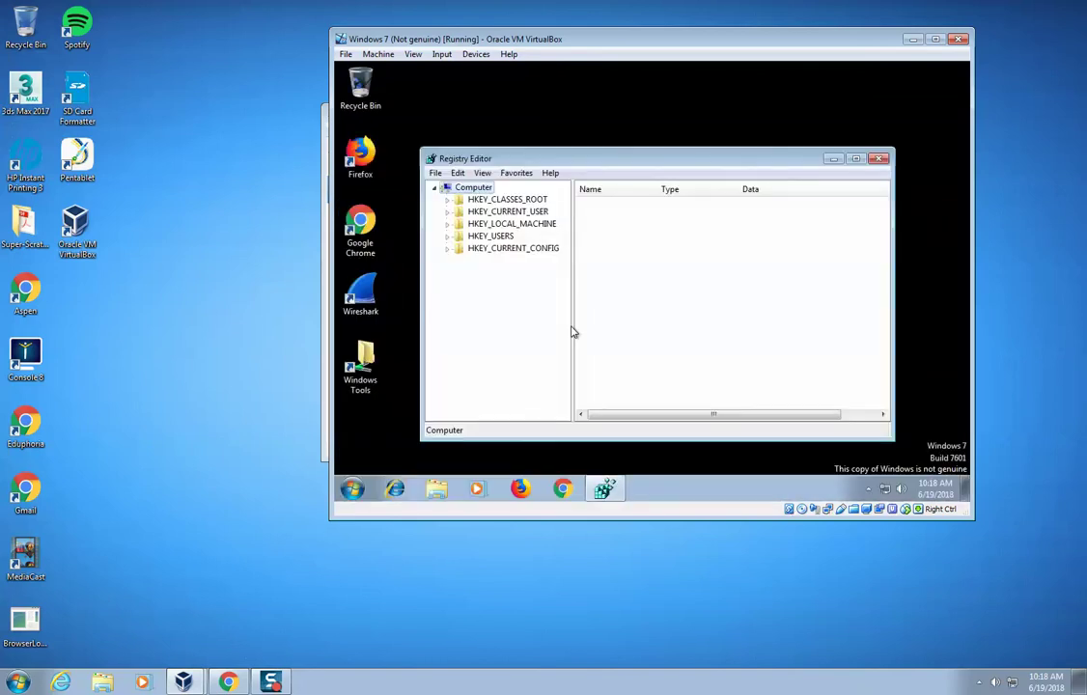
Step: Bring up the trial-extension article in Chrome and move the virtual machine window upward so the article's registry path stays readable
{"action": "left_click", "coordinate": [229, 682]}
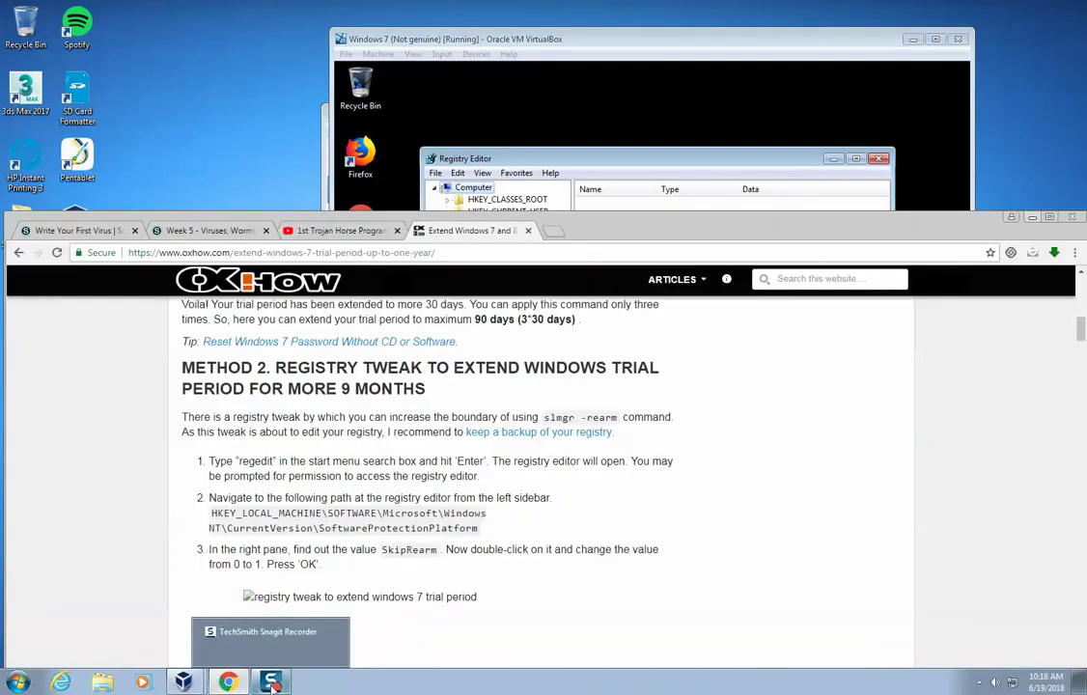
{"action": "left_click", "coordinate": [557, 48]}
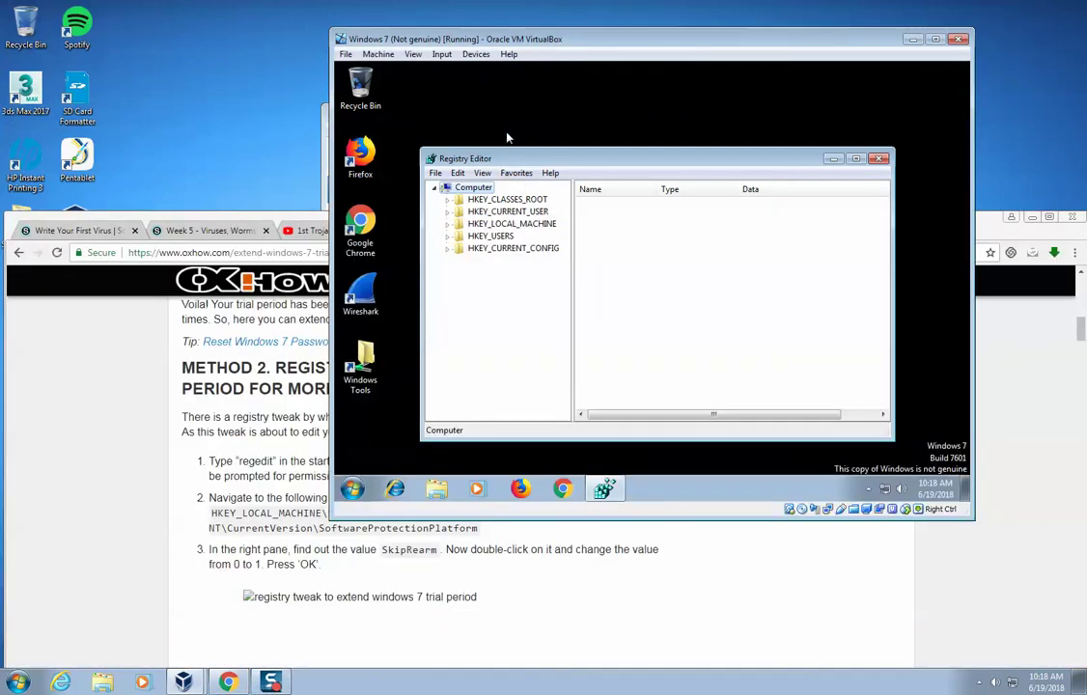
{"action": "left_click_drag", "start_coordinate": [557, 45], "coordinate": [545, 17]}
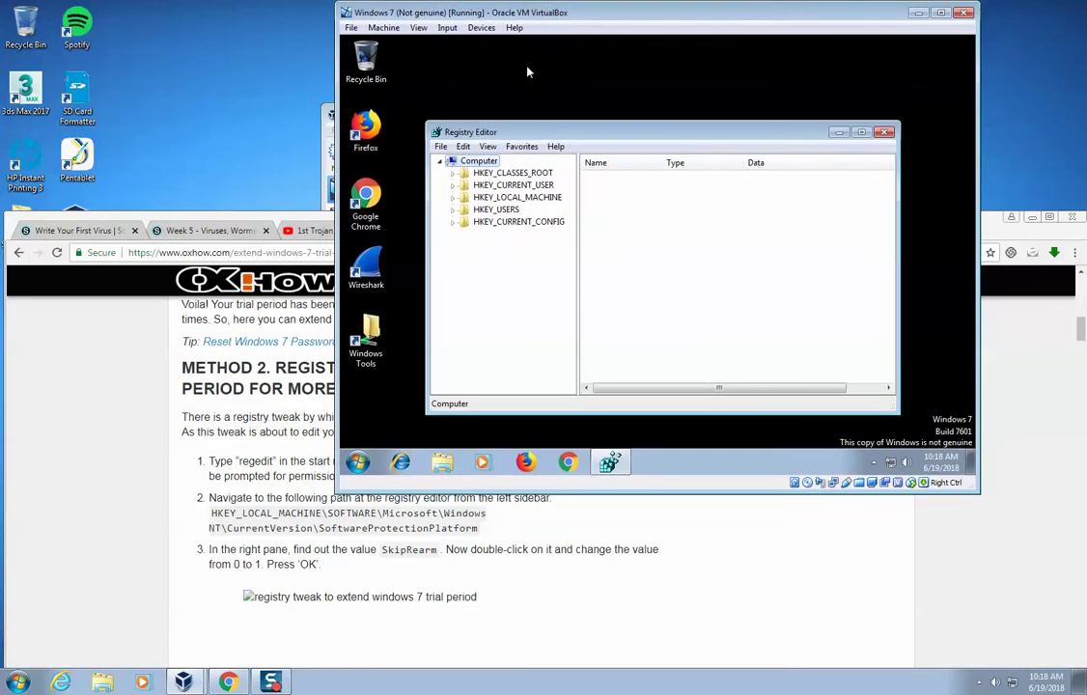
Step: Navigate to the registry key HKEY_LOCAL_MACHINE\SOFTWARE\Microsoft\Windows NT\CurrentVersion\SoftwareProtectionPlatform, widening the key tree to read its names
{"action": "left_click", "coordinate": [453, 197]}
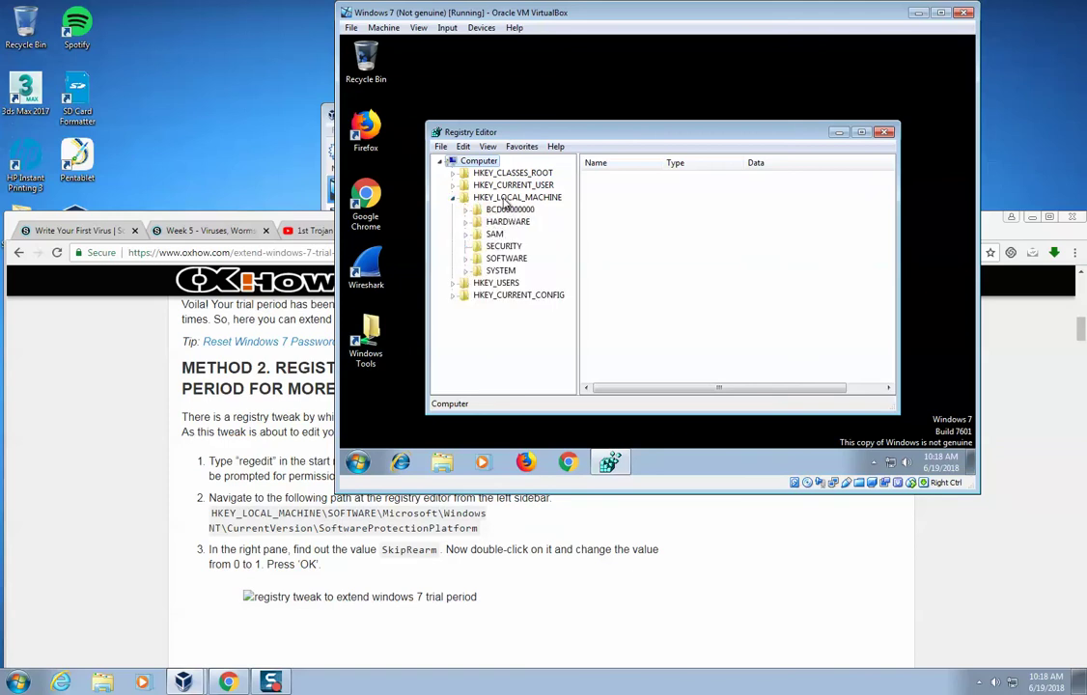
{"action": "left_click", "coordinate": [467, 259]}
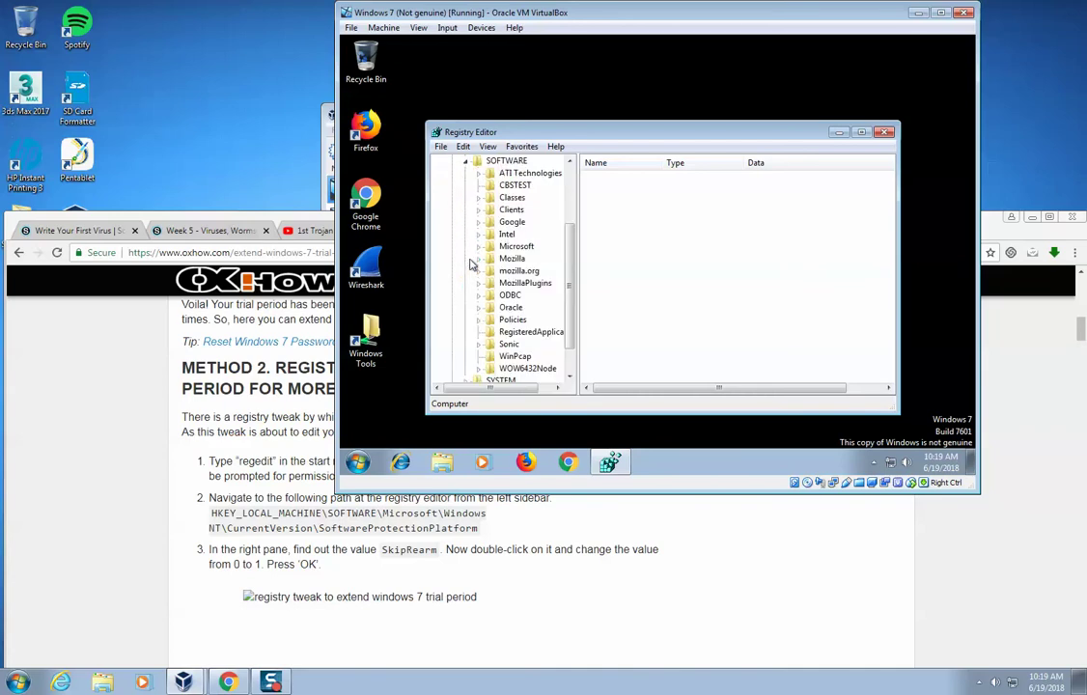
{"action": "scroll", "coordinate": [473, 280], "scroll_direction": "down", "scroll_amount": 1}
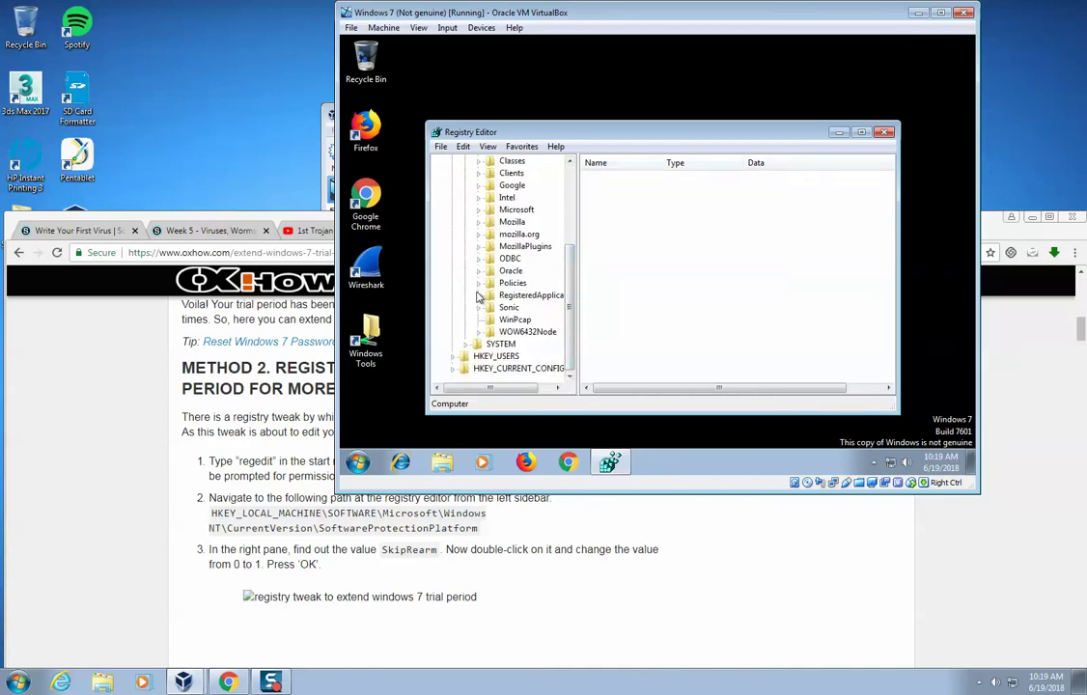
{"action": "left_click", "coordinate": [478, 213]}
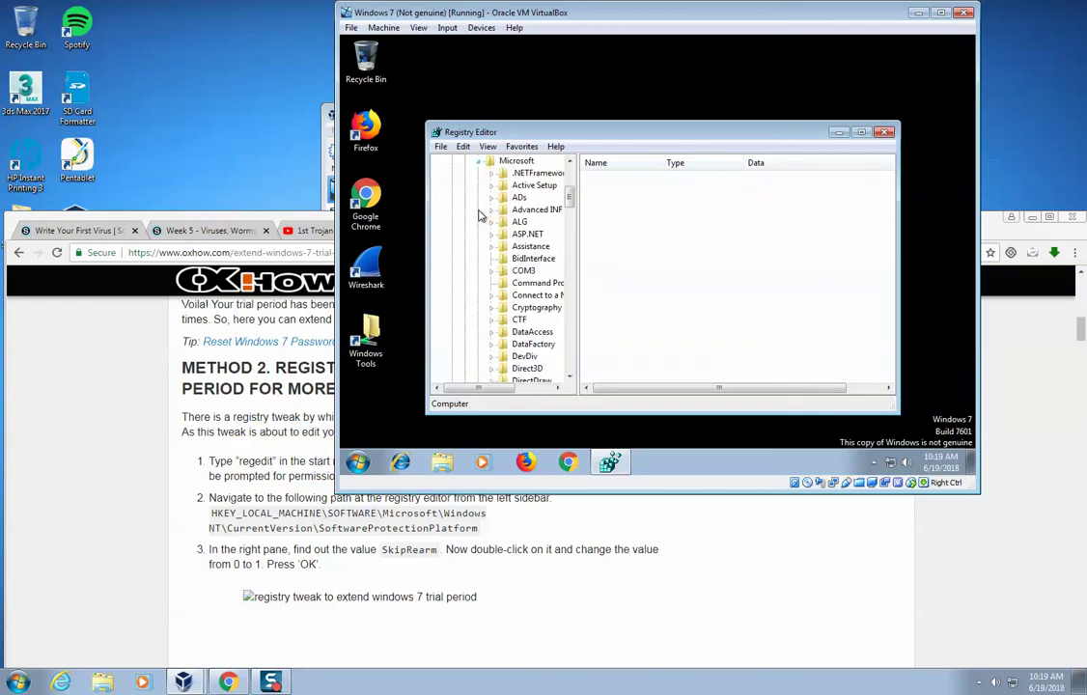
{"action": "left_click_drag", "start_coordinate": [571, 204], "coordinate": [574, 344]}
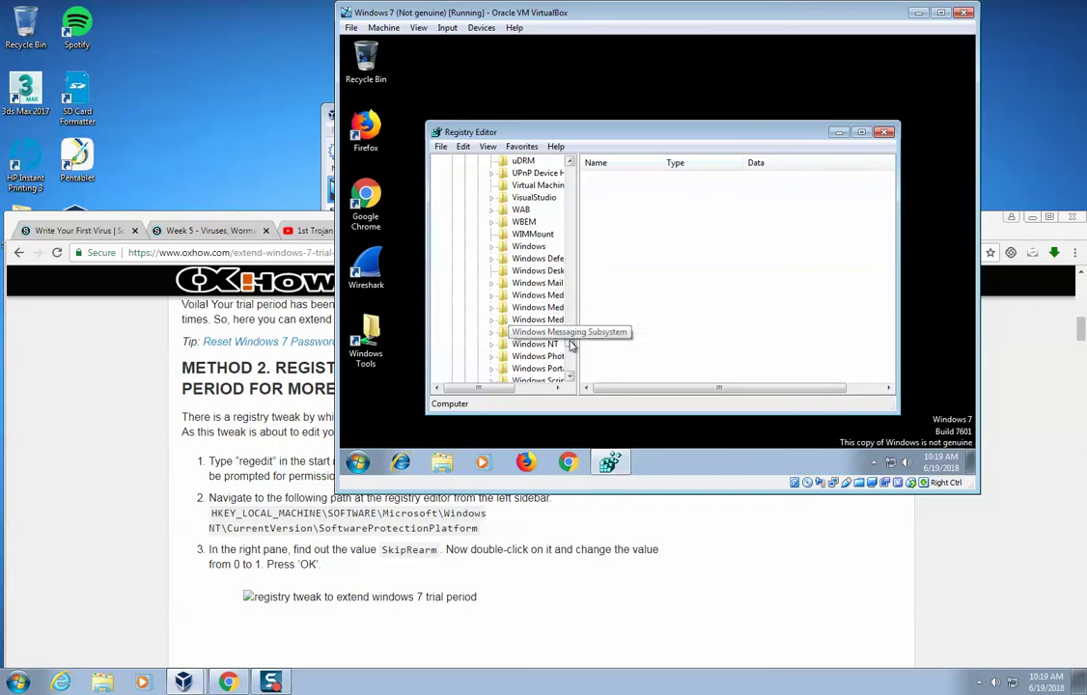
{"action": "left_click_drag", "start_coordinate": [574, 339], "coordinate": [576, 337]}
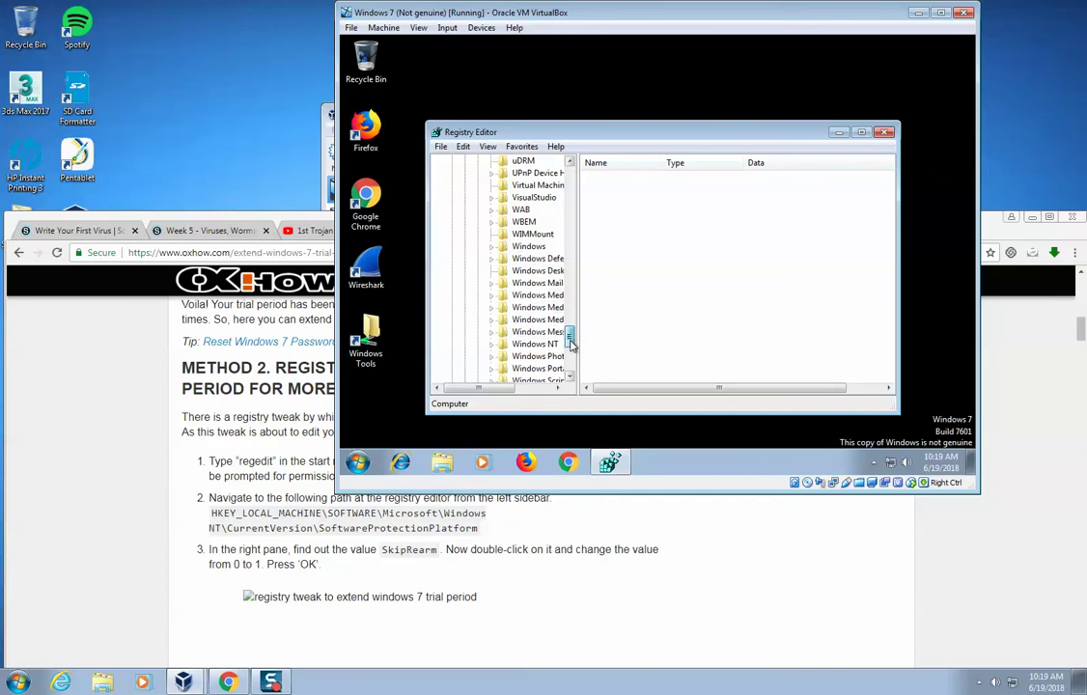
{"action": "left_click", "coordinate": [491, 345]}
{"action": "left_click", "coordinate": [503, 357]}
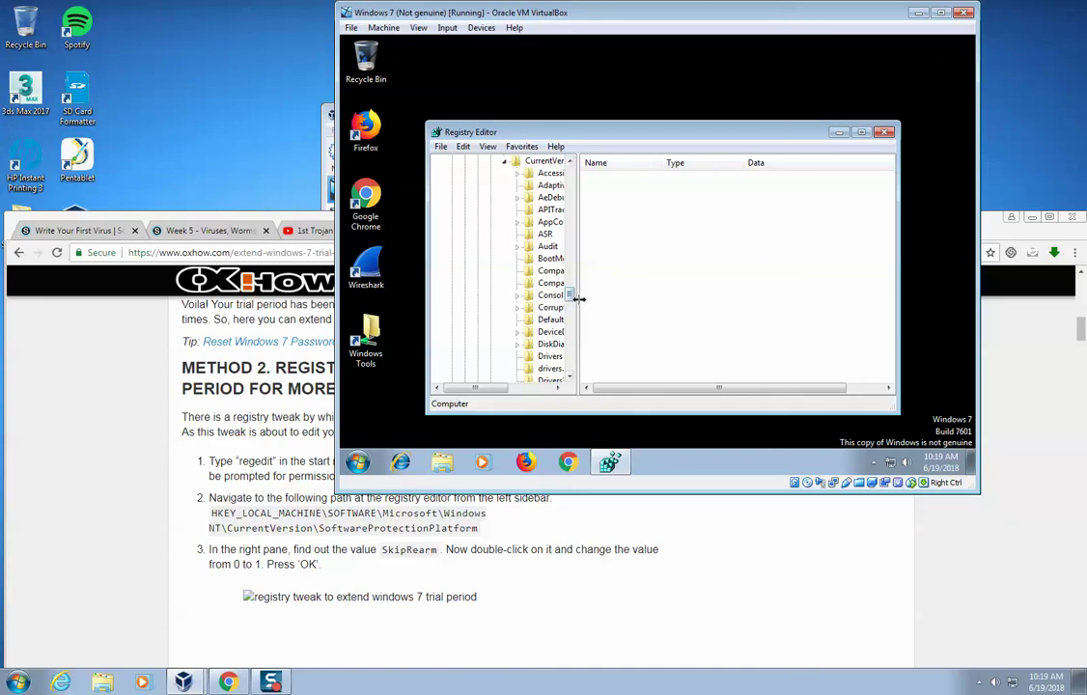
{"action": "left_click_drag", "start_coordinate": [577, 299], "coordinate": [679, 359]}
{"action": "left_click", "coordinate": [610, 260]}
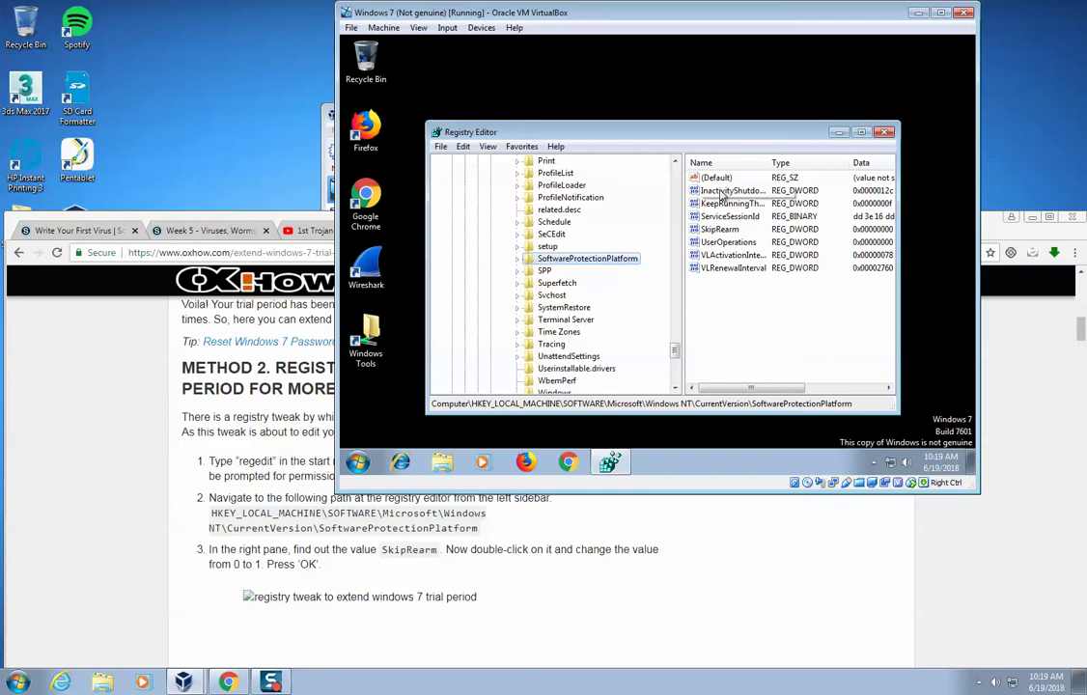
Step: Set the SkipRearm DWORD value to 1 and close the Registry Editor
{"action": "left_click", "coordinate": [693, 231]}
{"action": "double_click", "coordinate": [693, 231]}
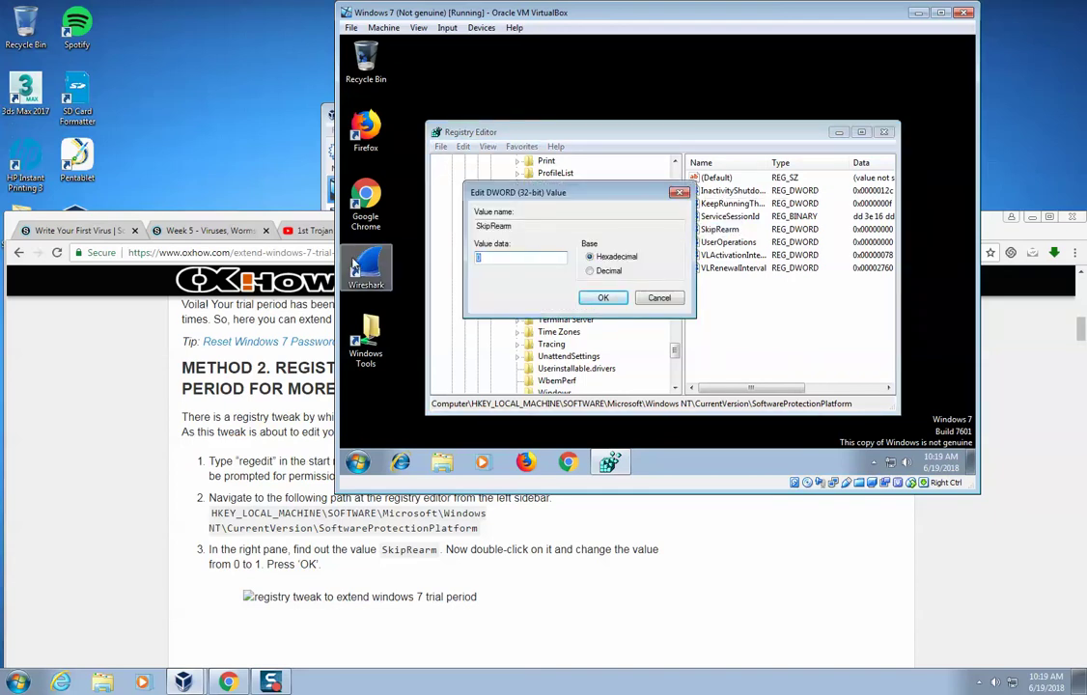
{"action": "type", "text": "1"}
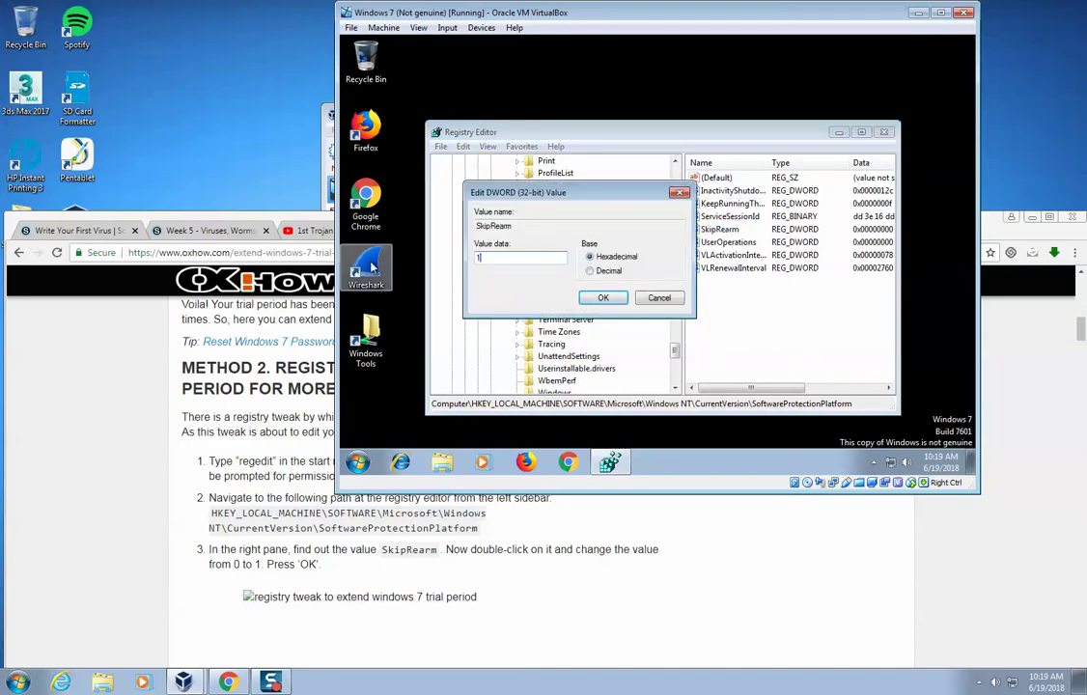
{"action": "left_click", "coordinate": [606, 299]}
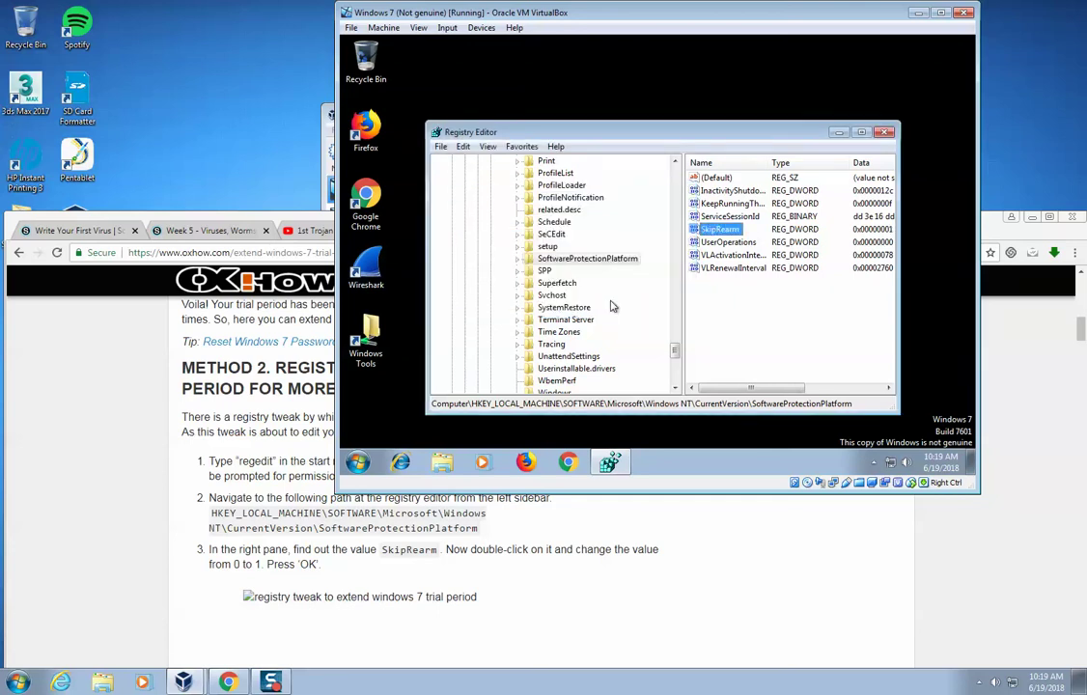
{"action": "left_click", "coordinate": [885, 132]}
Step: Restart Windows in the virtual machine and postpone activation to get back to the desktop
{"action": "left_click", "coordinate": [358, 463]}
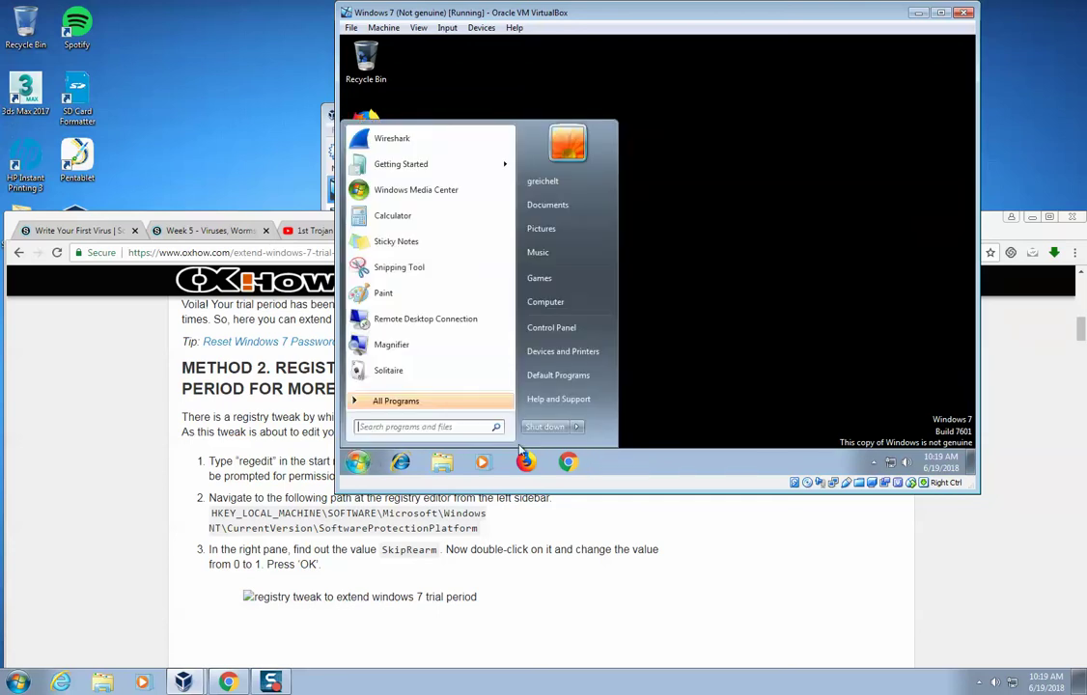
{"action": "left_click", "coordinate": [578, 432]}
{"action": "left_click", "coordinate": [614, 410]}
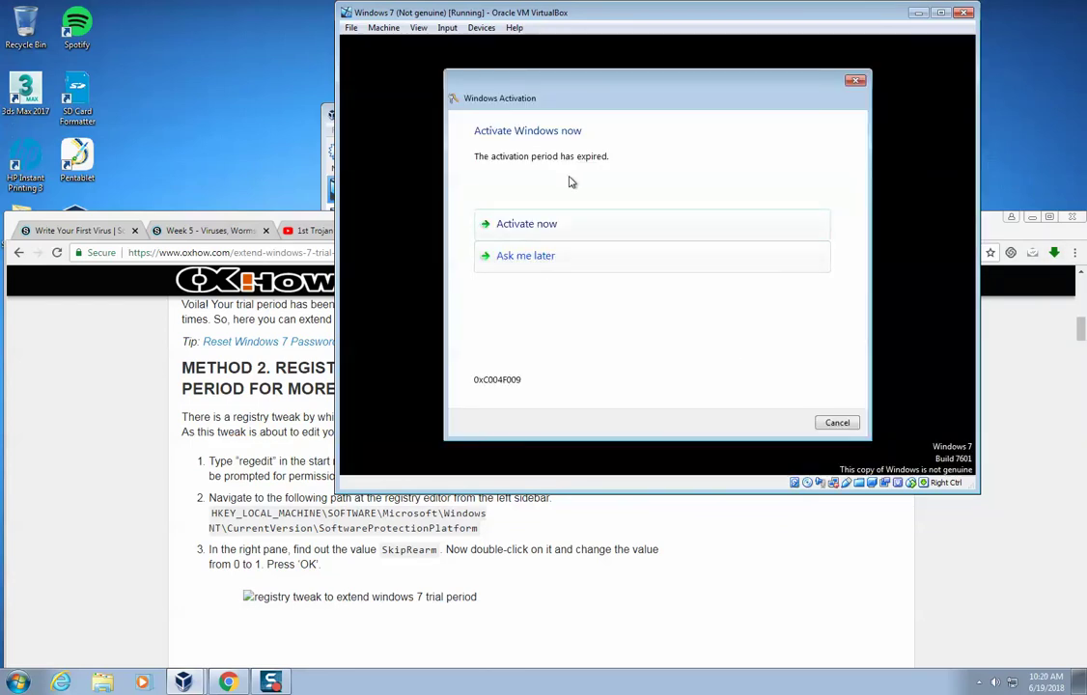
{"action": "left_click", "coordinate": [533, 267]}
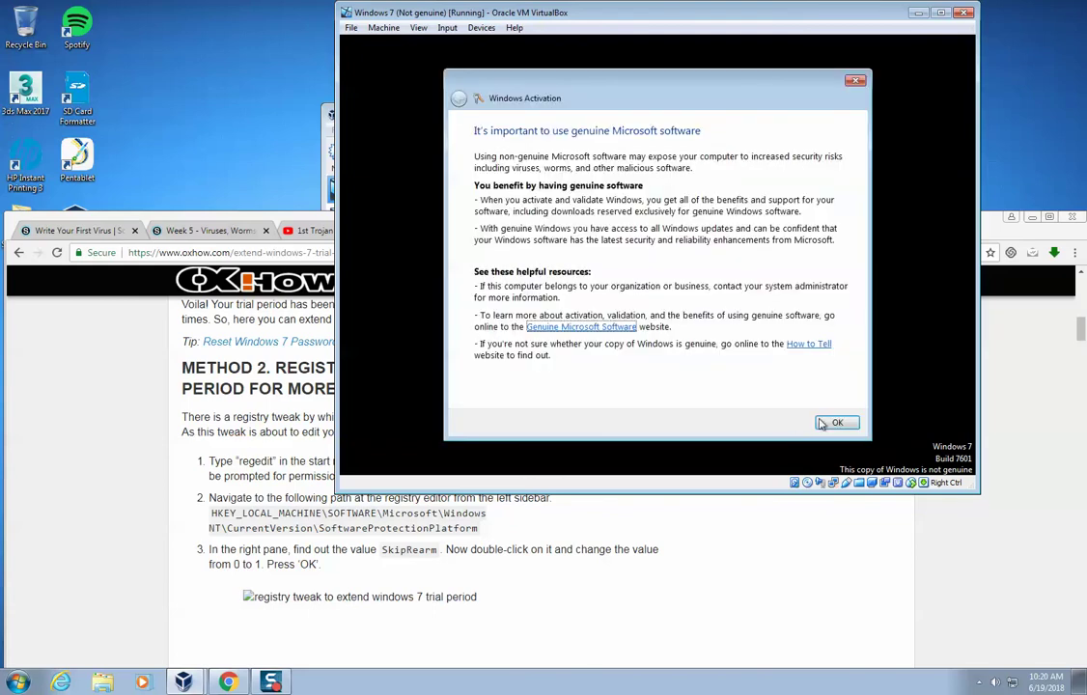
{"action": "left_click", "coordinate": [828, 425]}
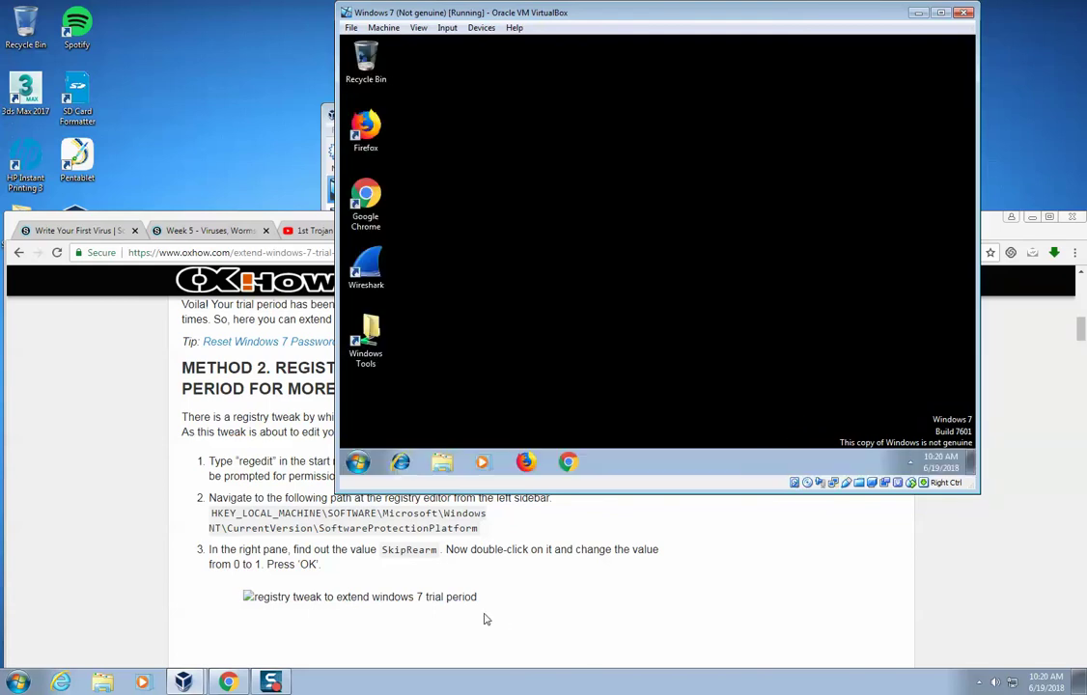
Step: Find the rearm command in the command prompt method of the trial-extension article
{"action": "left_click", "coordinate": [476, 569]}
{"action": "scroll", "coordinate": [501, 570], "scroll_direction": "up", "scroll_amount": 5}
{"action": "scroll", "coordinate": [502, 570], "scroll_direction": "up", "scroll_amount": 3}
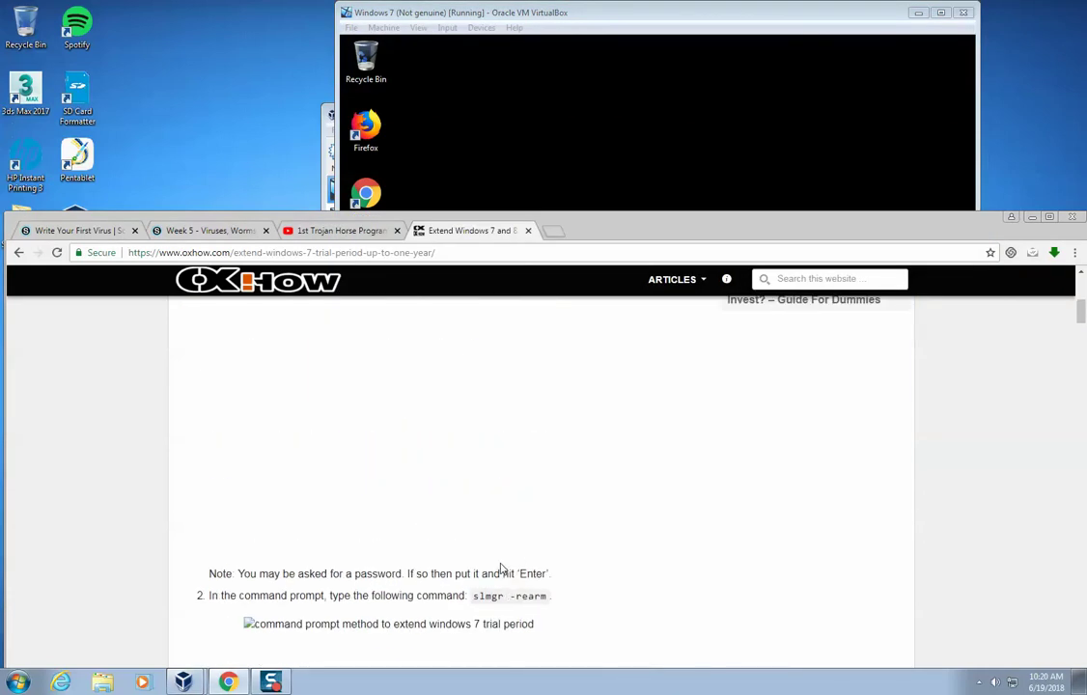
Step: Open the command prompt (cmd) as administrator in the virtual machine, allowing it to make changes
{"action": "left_click", "coordinate": [532, 13]}
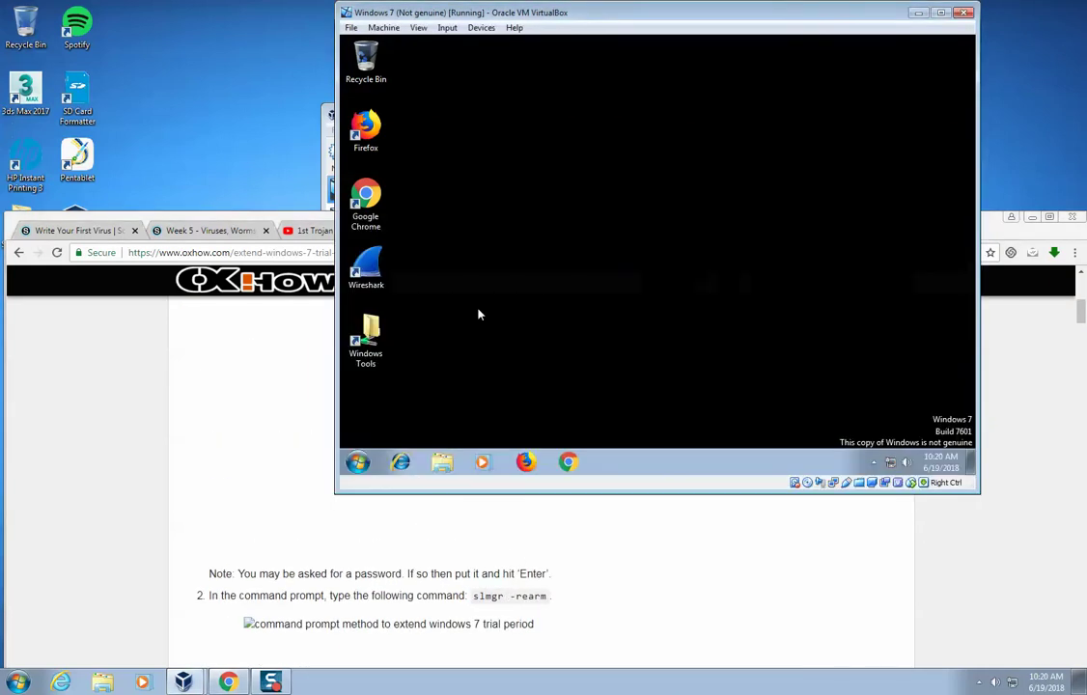
{"action": "left_click", "coordinate": [358, 464]}
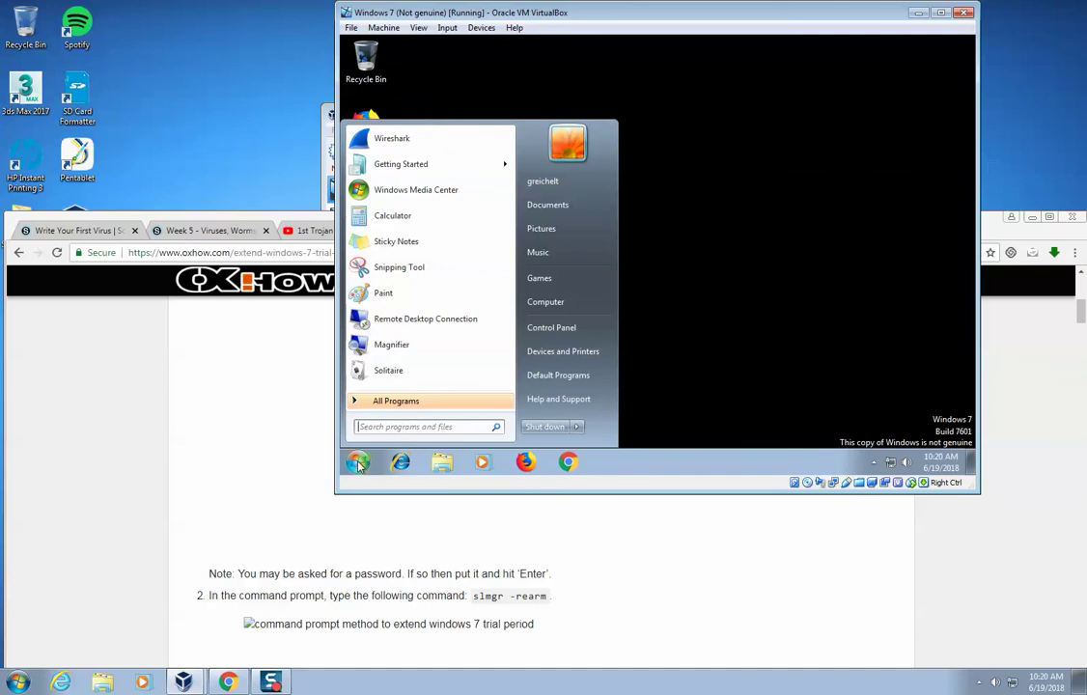
{"action": "type", "text": "cmd"}
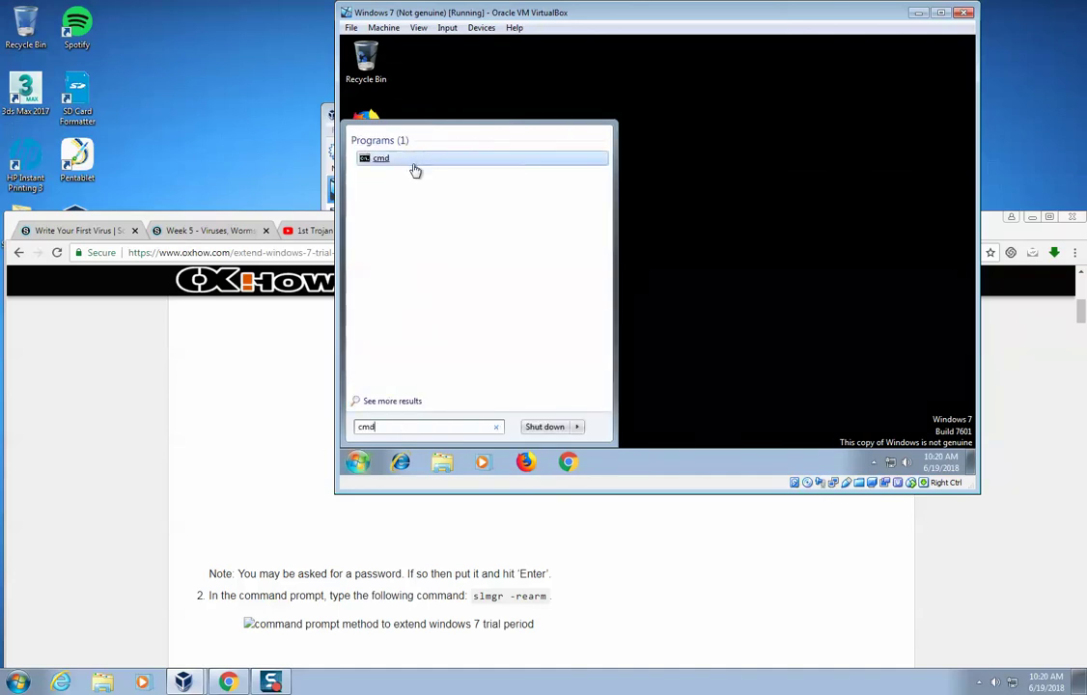
{"action": "right_click", "coordinate": [415, 166]}
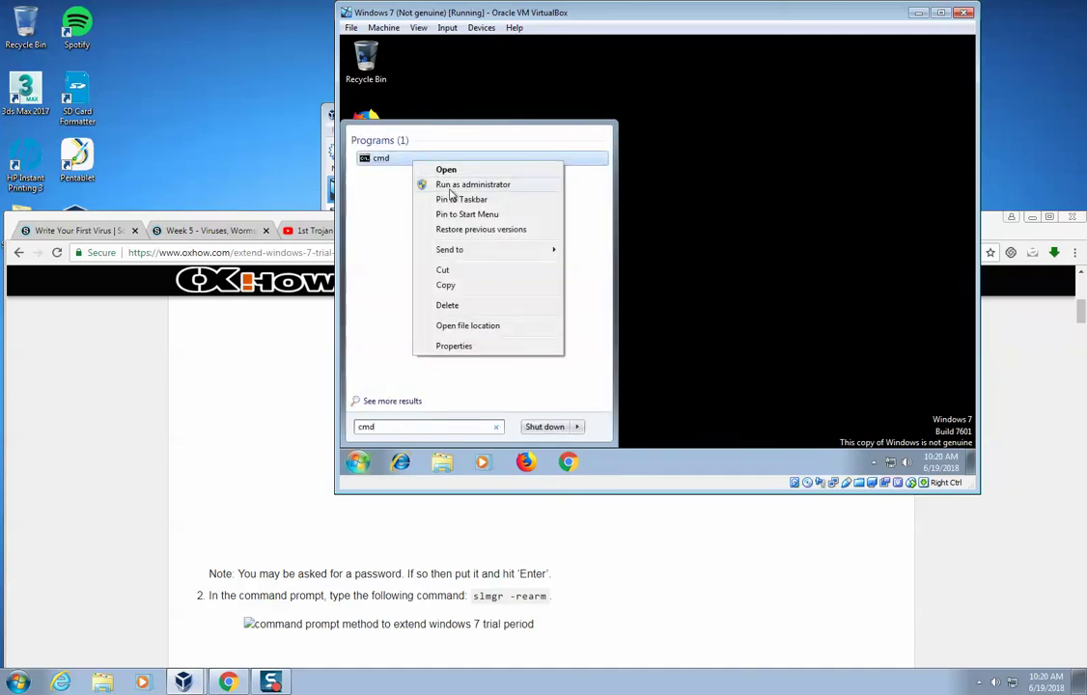
{"action": "left_click", "coordinate": [452, 190]}
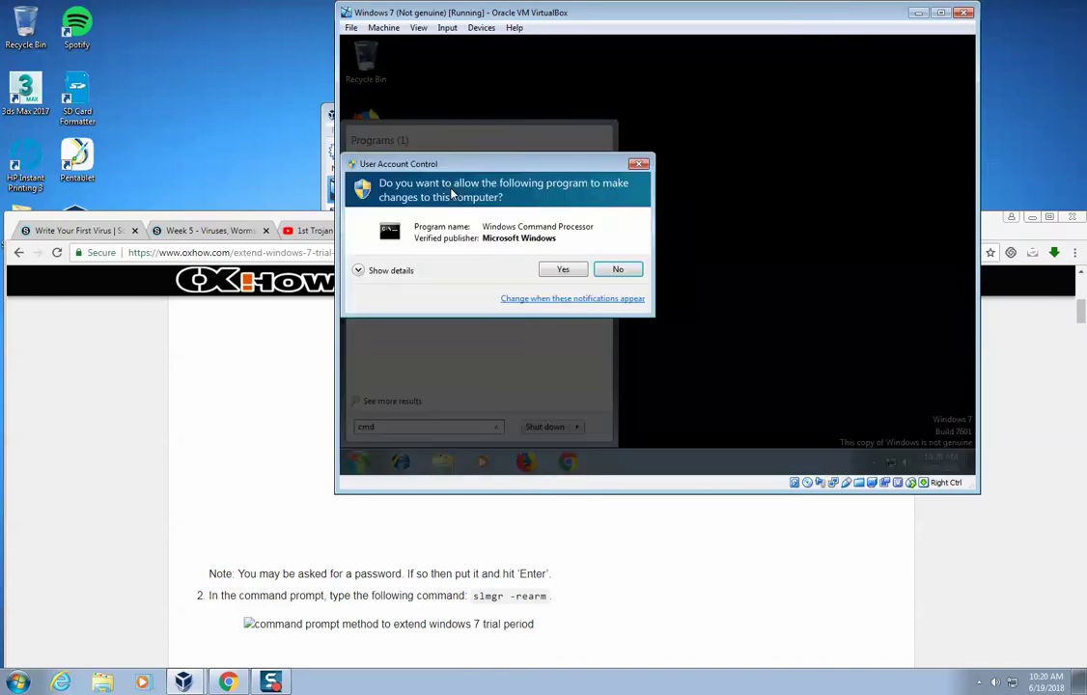
{"action": "left_click", "coordinate": [566, 271]}
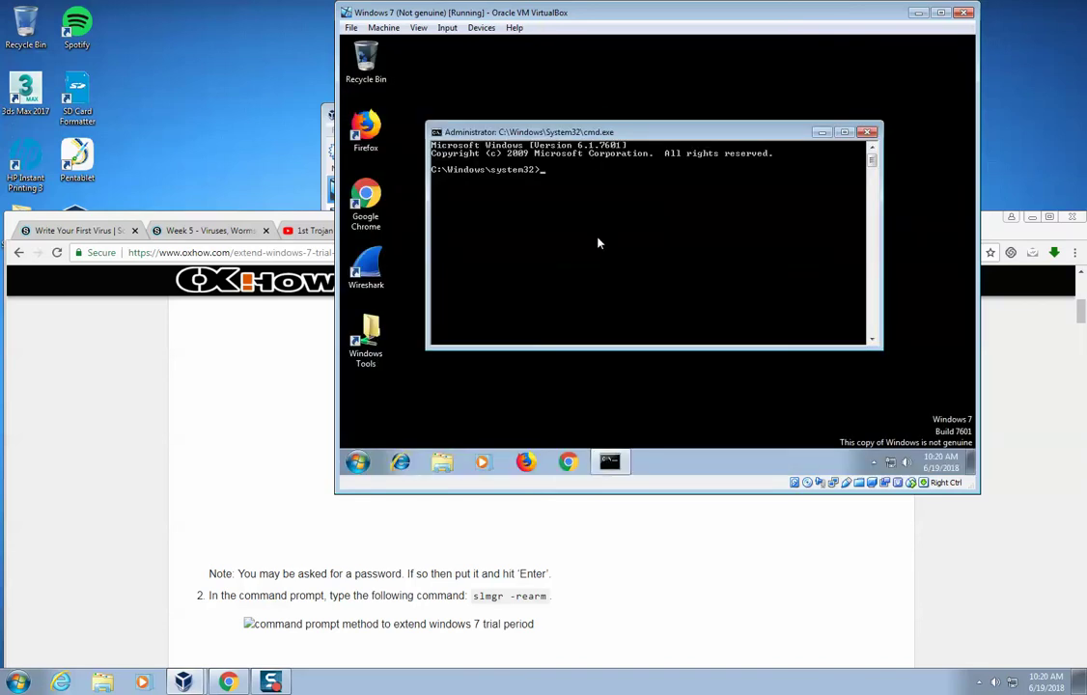
Step: Run the command slmgr -rearm, dismiss its message and close the command prompt
{"action": "type", "text": "slmgr -rearm"}
{"action": "key", "text": "Return"}
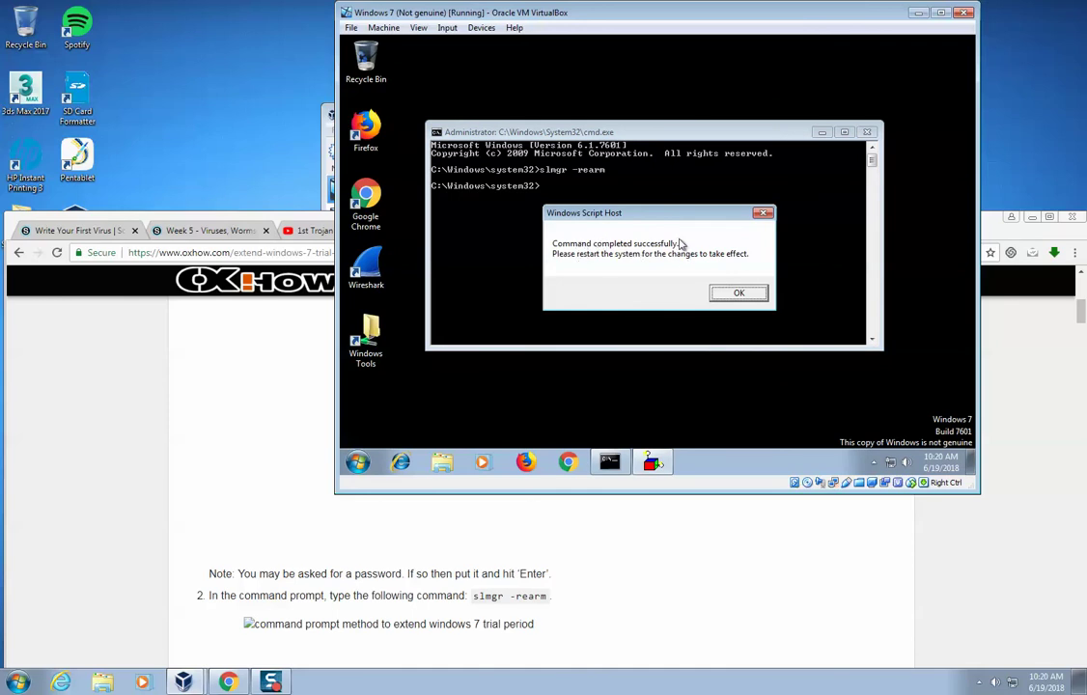
{"action": "left_click", "coordinate": [740, 293]}
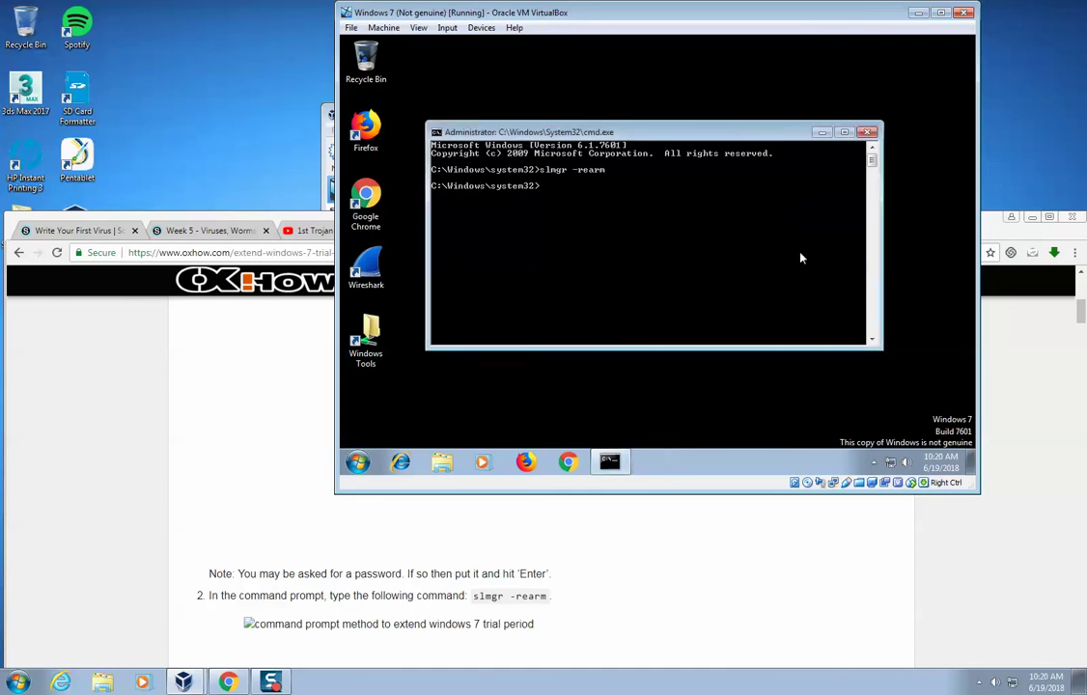
{"action": "left_click", "coordinate": [870, 135]}
Step: Restart Windows in the virtual machine to apply the rearm
{"action": "left_click", "coordinate": [358, 462]}
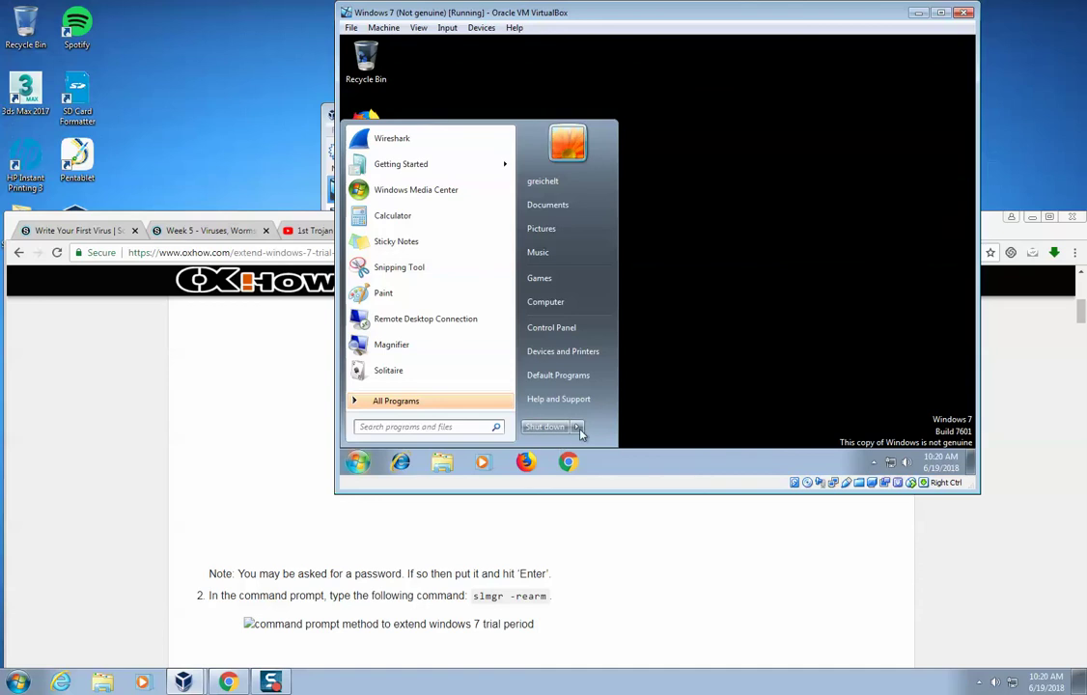
{"action": "left_click", "coordinate": [579, 427]}
{"action": "left_click", "coordinate": [619, 409]}
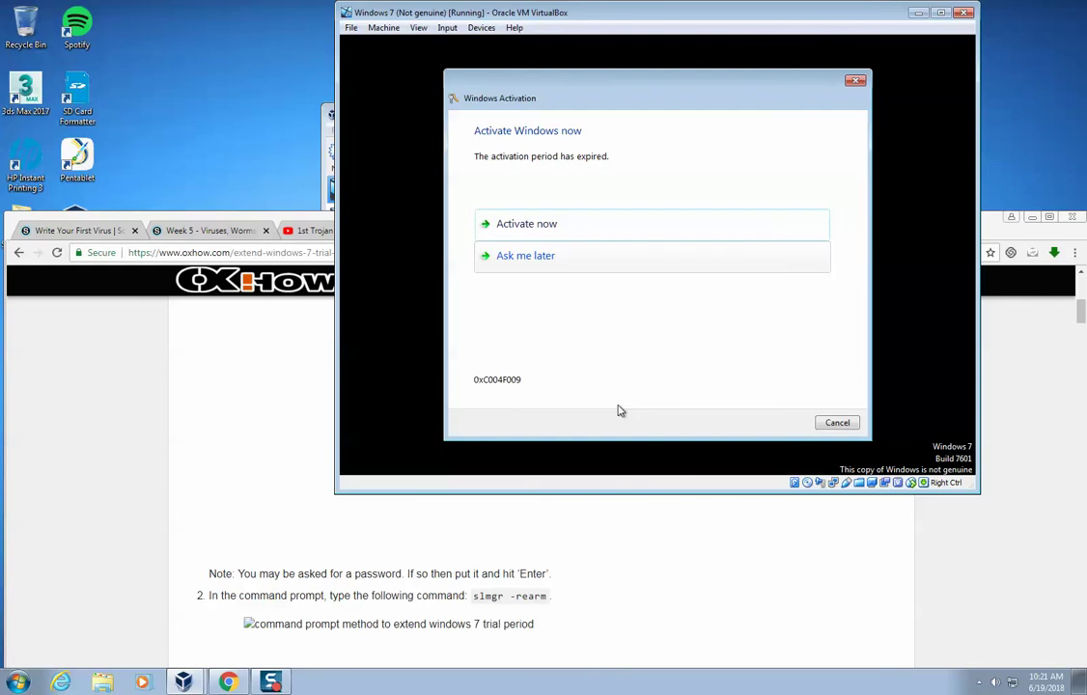
Step: Postpone Windows activation in the virtual machine and open the command prompt (cmd) as administrator, allowing it to make changes
{"action": "left_click", "coordinate": [585, 259]}
{"action": "left_click", "coordinate": [838, 425]}
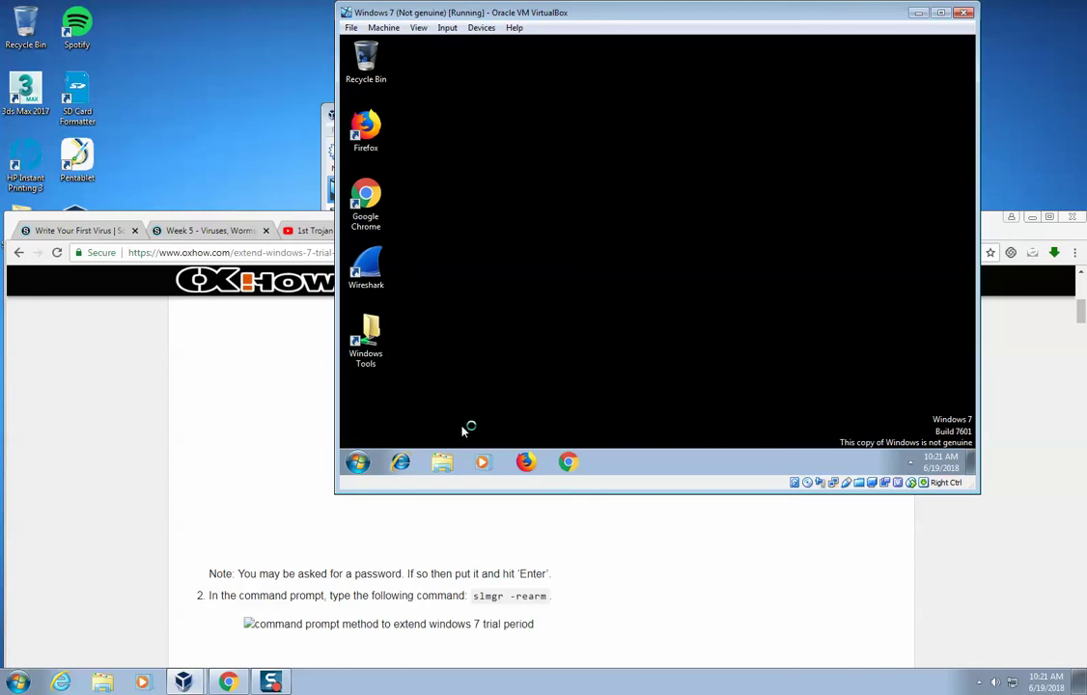
{"action": "left_click", "coordinate": [358, 463]}
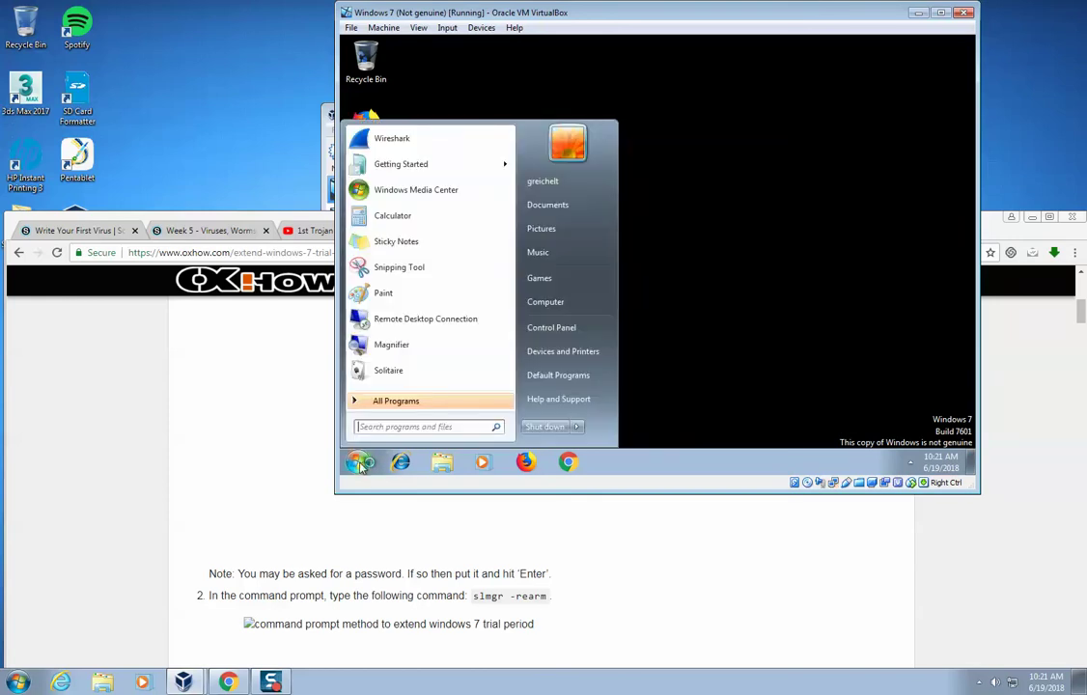
{"action": "type", "text": "cmd"}
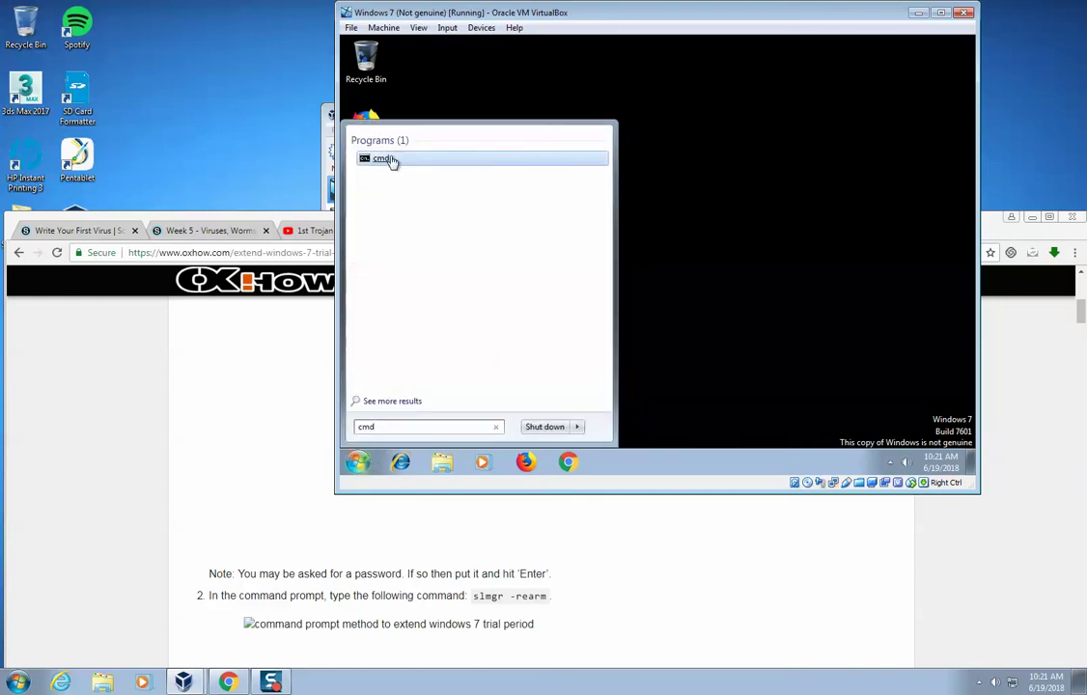
{"action": "right_click", "coordinate": [415, 160]}
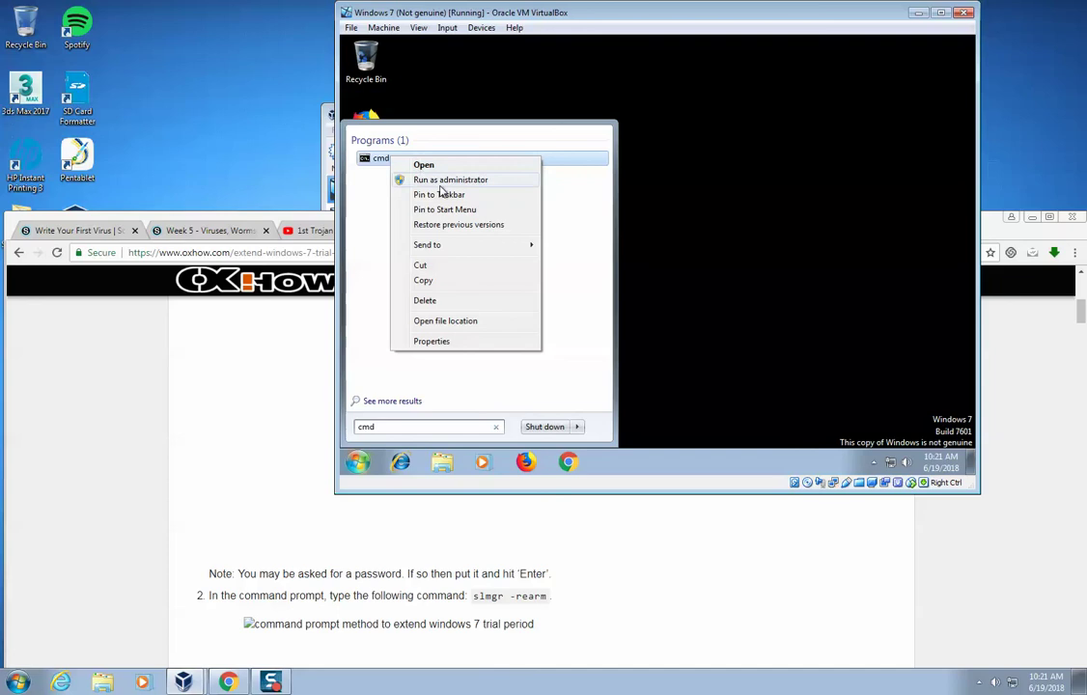
{"action": "left_click", "coordinate": [440, 182]}
{"action": "left_click", "coordinate": [557, 267]}
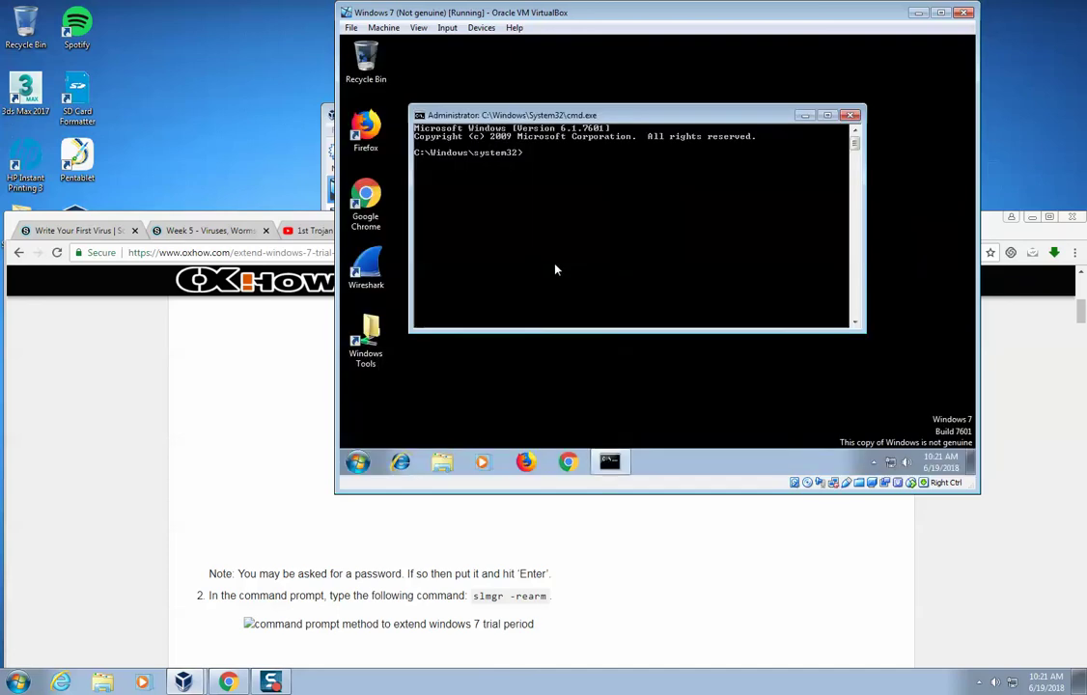
Step: Run slmgr -rearm in the administrator command prompt, dismiss its message and close the prompt
{"action": "type", "text": "slmgr -rearm"}
{"action": "key", "text": "Return"}
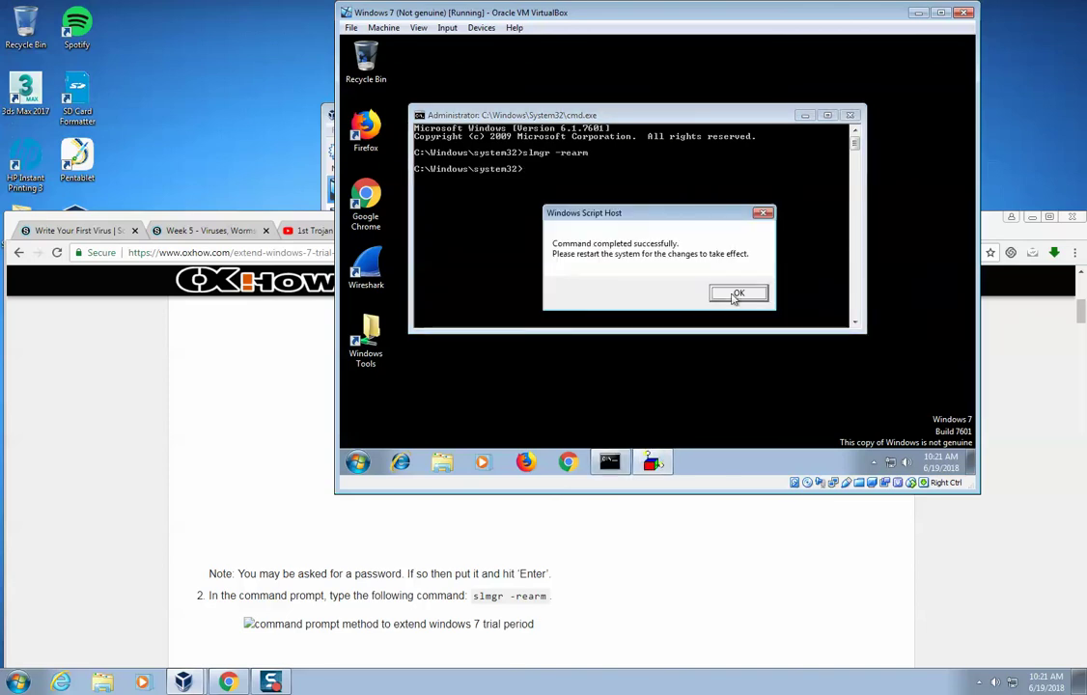
{"action": "left_click", "coordinate": [735, 294]}
{"action": "left_click", "coordinate": [850, 116]}
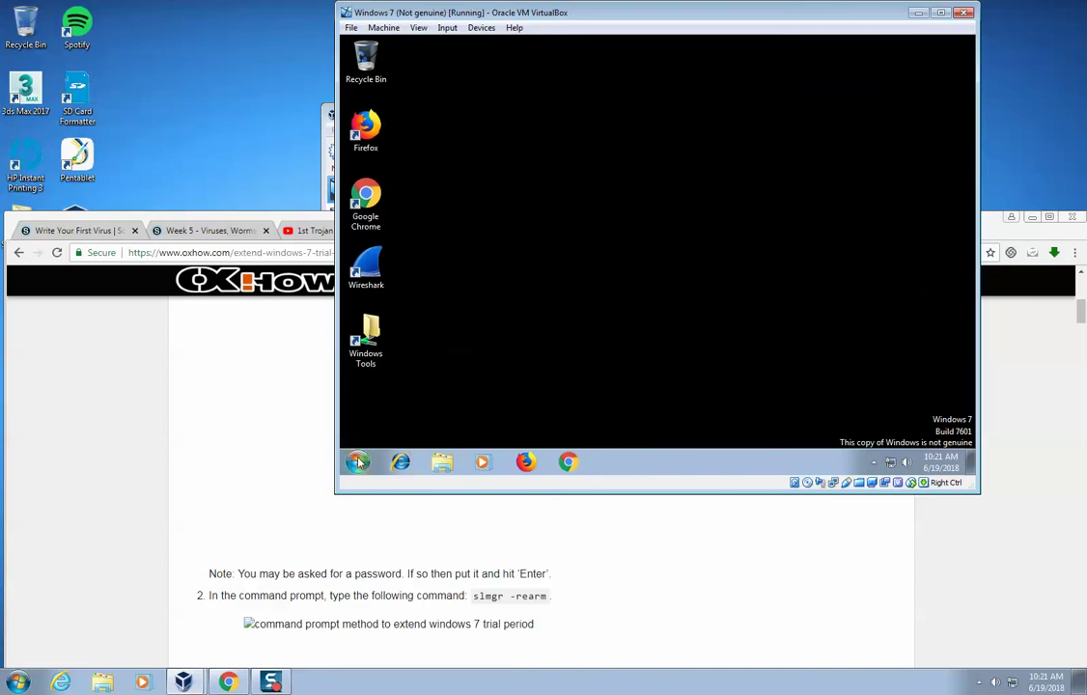
Step: Restart Windows in the virtual machine to apply the repeated rearm
{"action": "left_click", "coordinate": [357, 461]}
{"action": "left_click", "coordinate": [578, 429]}
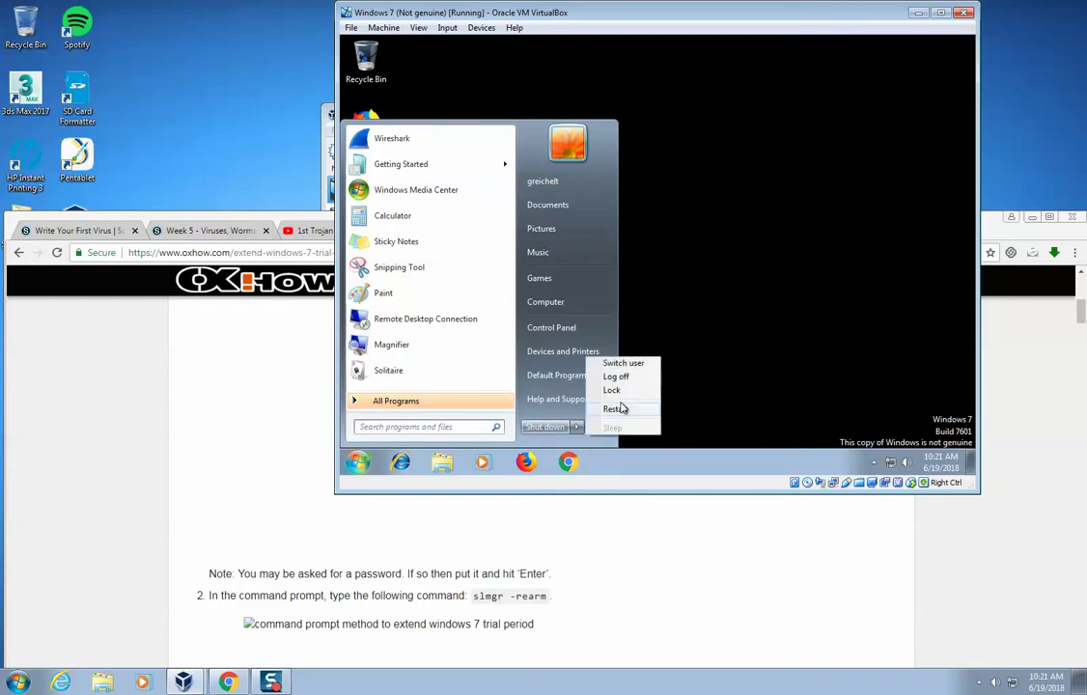
{"action": "left_click", "coordinate": [614, 409]}
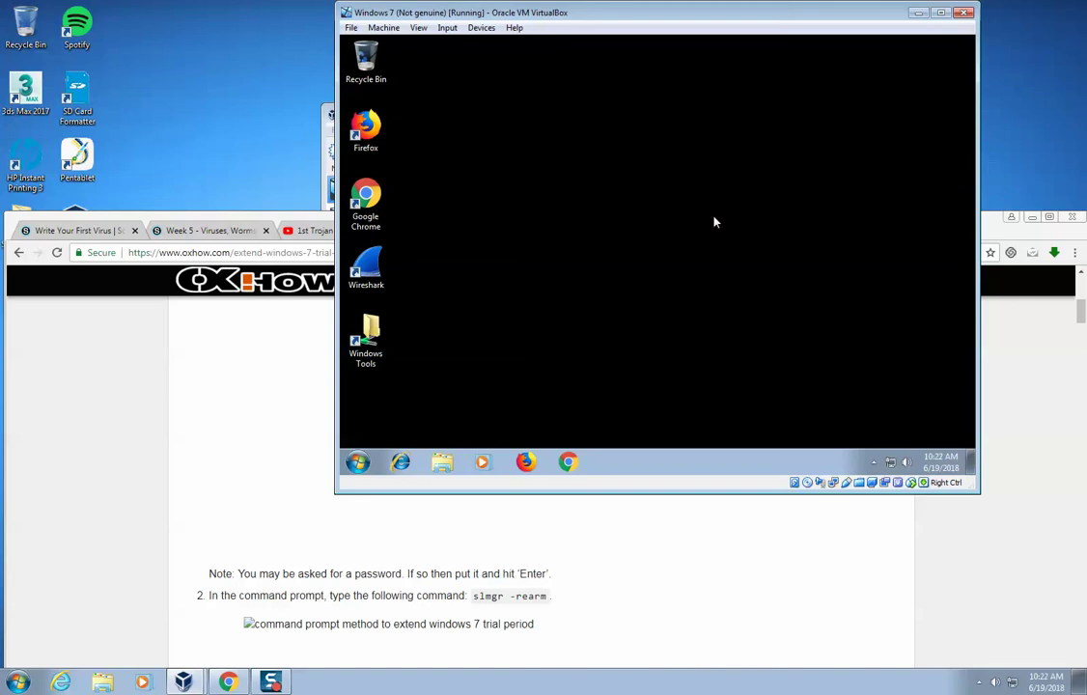
Step: Highlight the slmgr -rearm command in the Chrome article and switch back to the VirtualBox virtual machine
{"action": "left_click", "coordinate": [547, 600]}
{"action": "left_click_drag", "start_coordinate": [547, 600], "coordinate": [470, 597]}
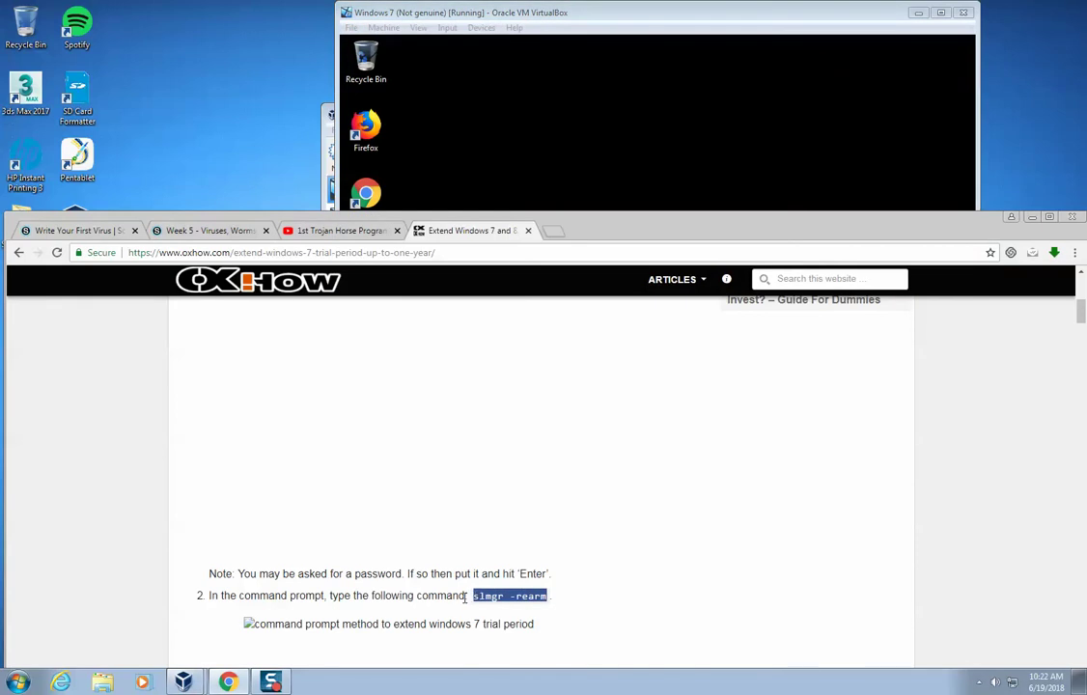
{"action": "left_click", "coordinate": [578, 17]}
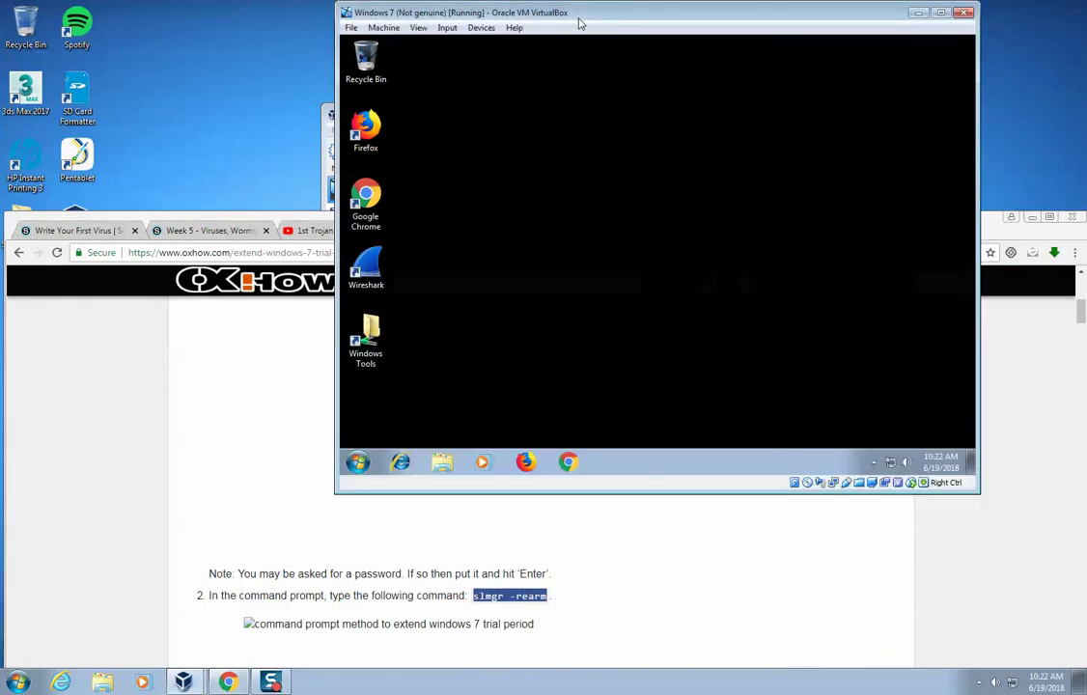